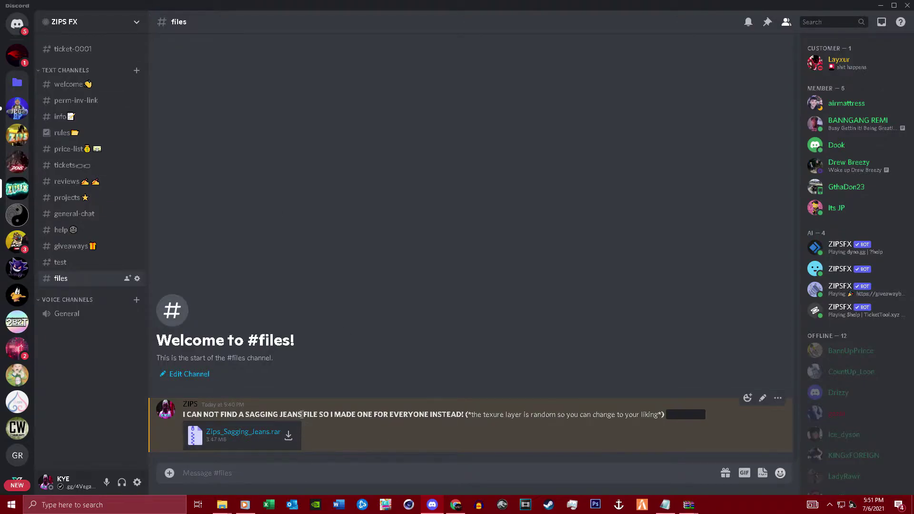
Bring up the Dons Sagging Jeans folder and select the lowr_diff_021_a_uni texture file.
left_click_drag(297, 414, 269, 419)
left_click(242, 420)
mouse_move(222, 503)
left_click(253, 465)
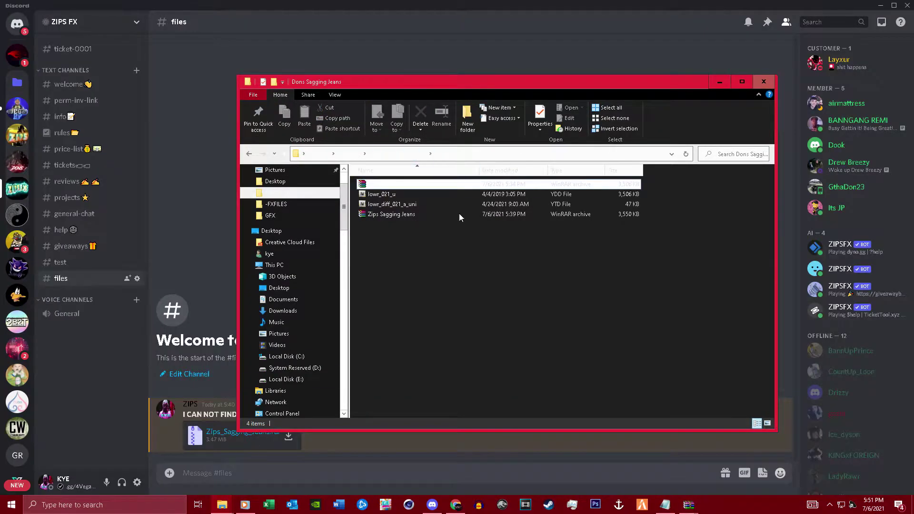
left_click(390, 197)
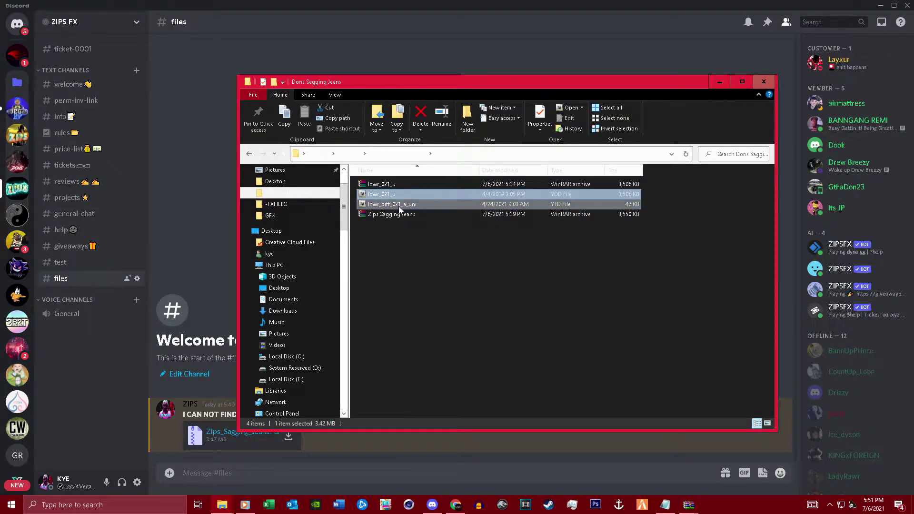
left_click(399, 206)
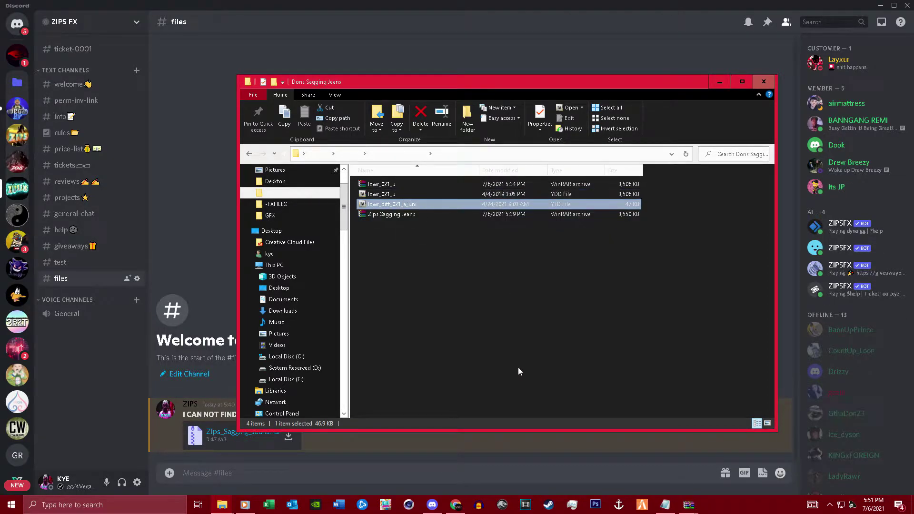
Launch OpenIV from Windows search and choose Grand Theft Auto V for Windows.
left_click(105, 505)
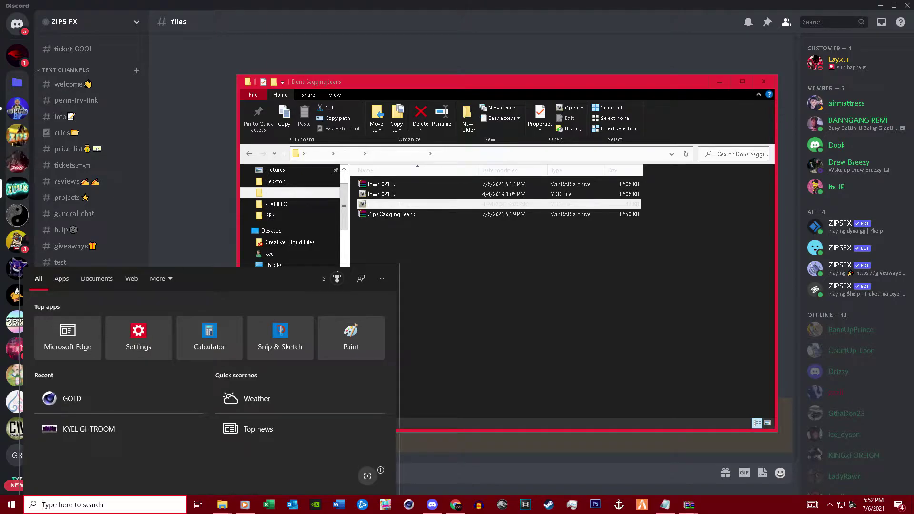
type("op")
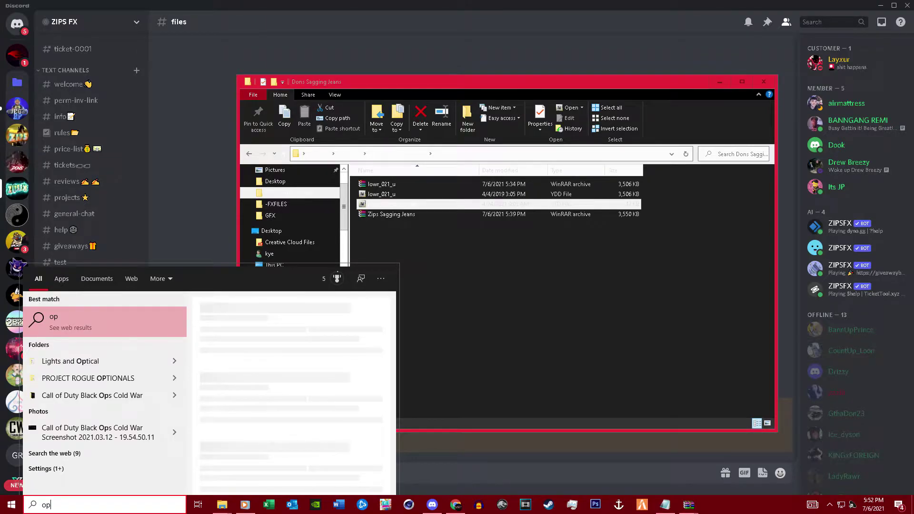
type("en")
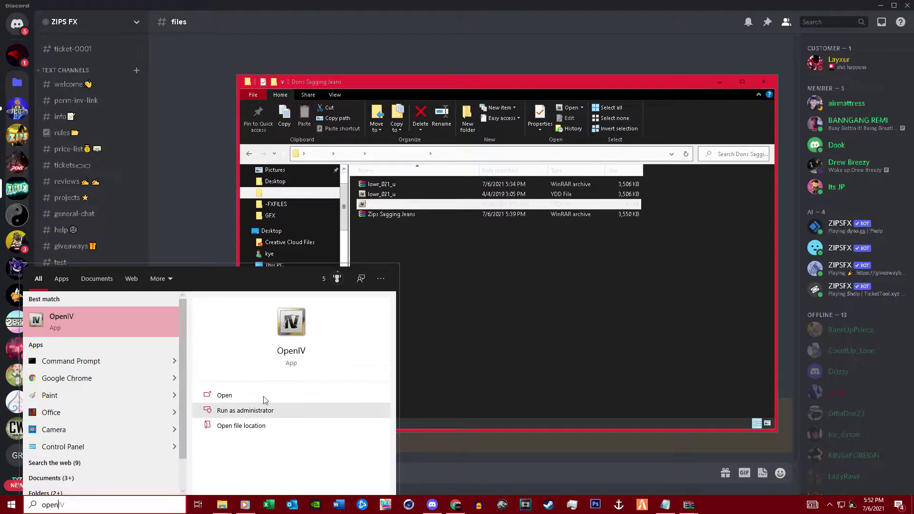
left_click(205, 396)
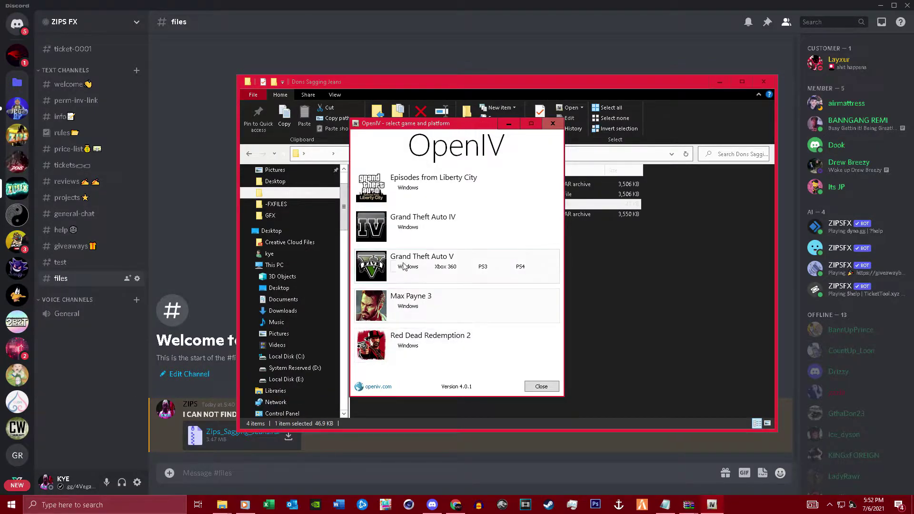
left_click(404, 266)
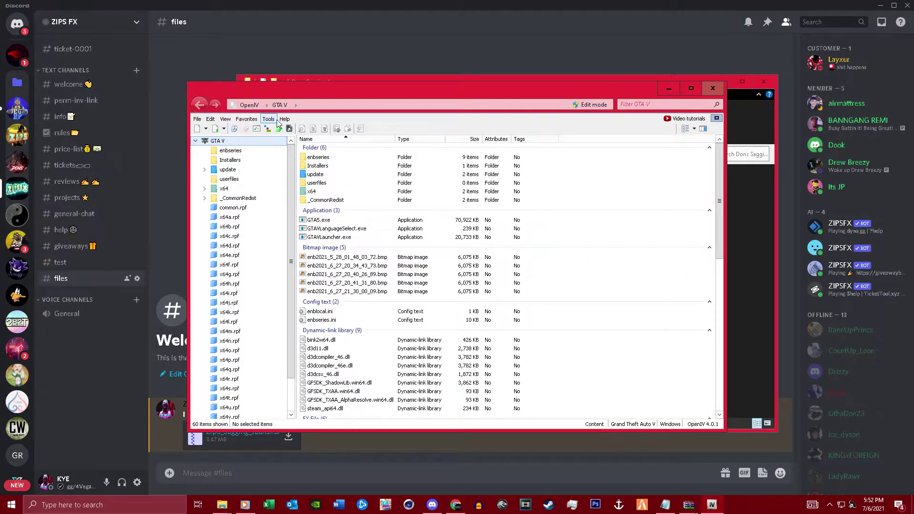
Open lowr_diff_021_a_uni from outside the game archives in OpenIV's texture editor.
left_click(277, 121)
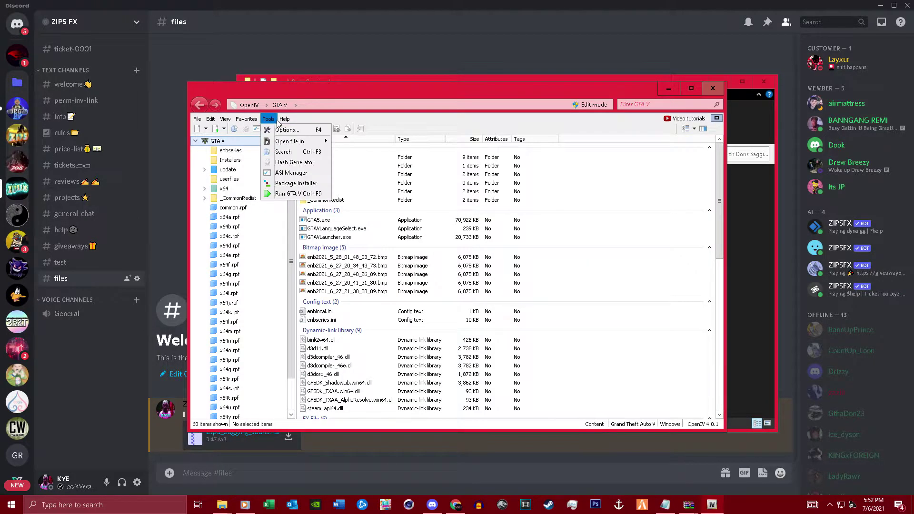
mouse_move(295, 141)
left_click(361, 142)
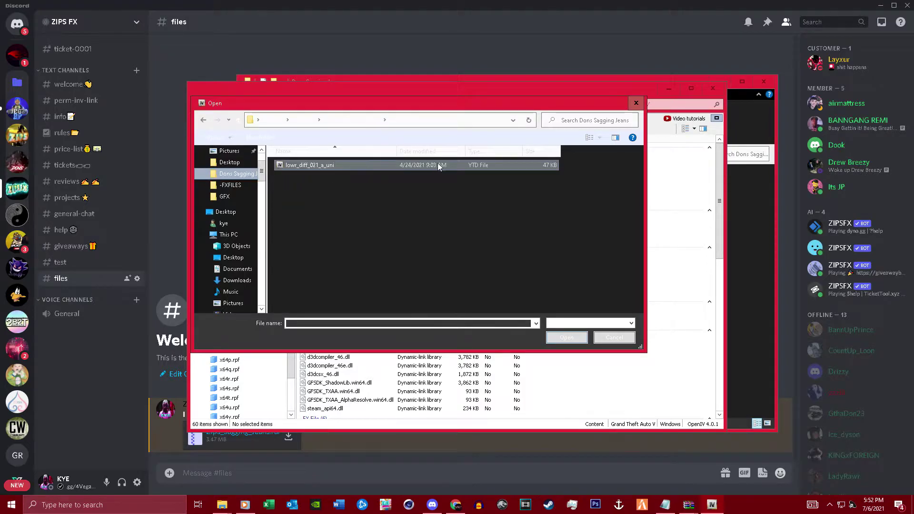
left_click(338, 165)
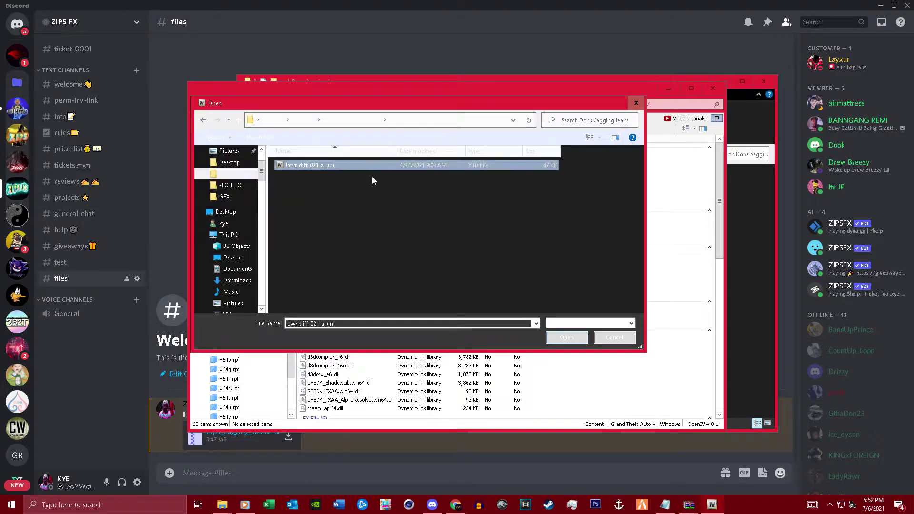
left_click(555, 337)
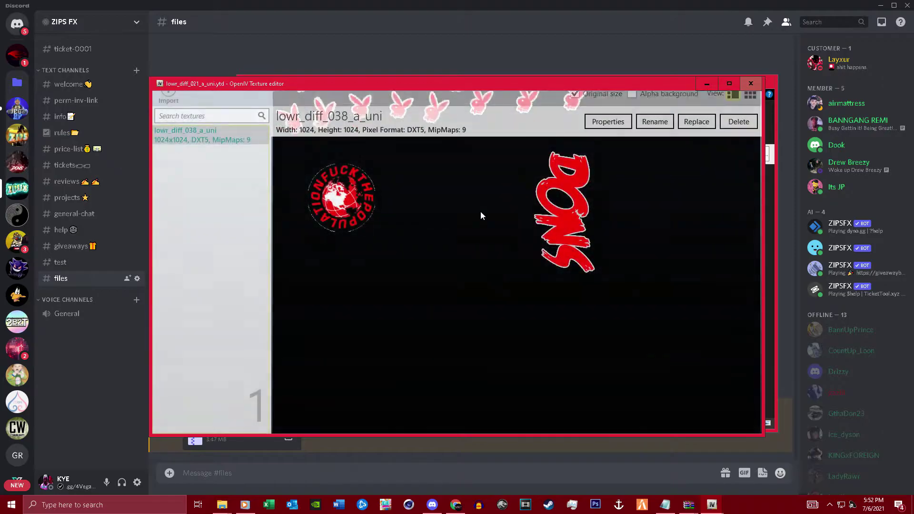
Export all its textures as PNG into the Dons Sagging Jeans folder.
left_click(209, 422)
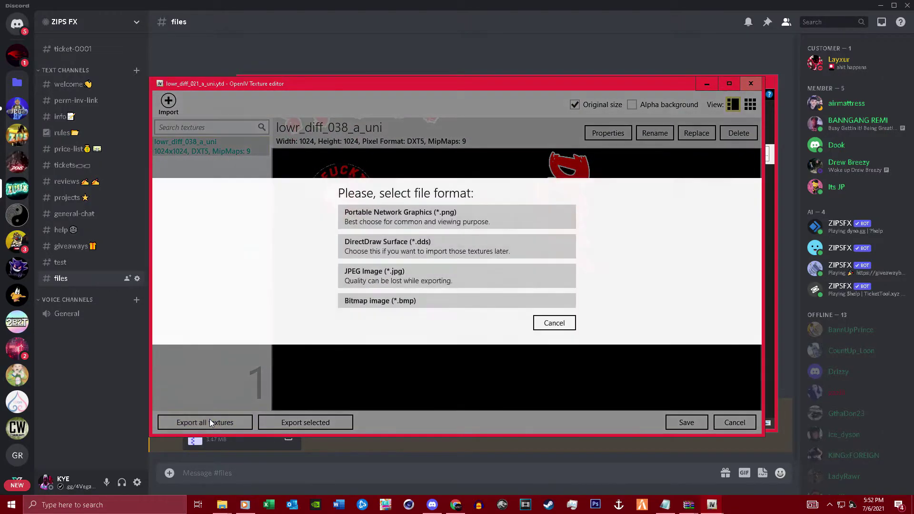
left_click(428, 222)
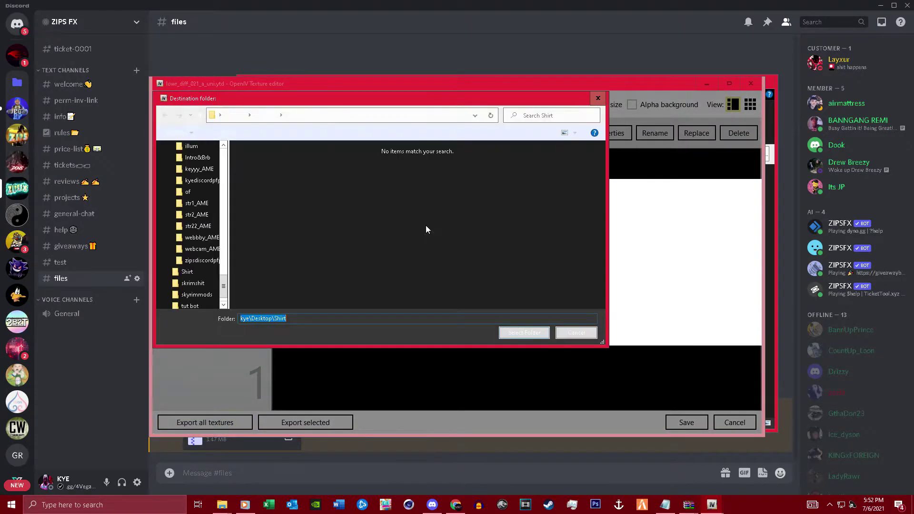
scroll(200, 228, "up", 10)
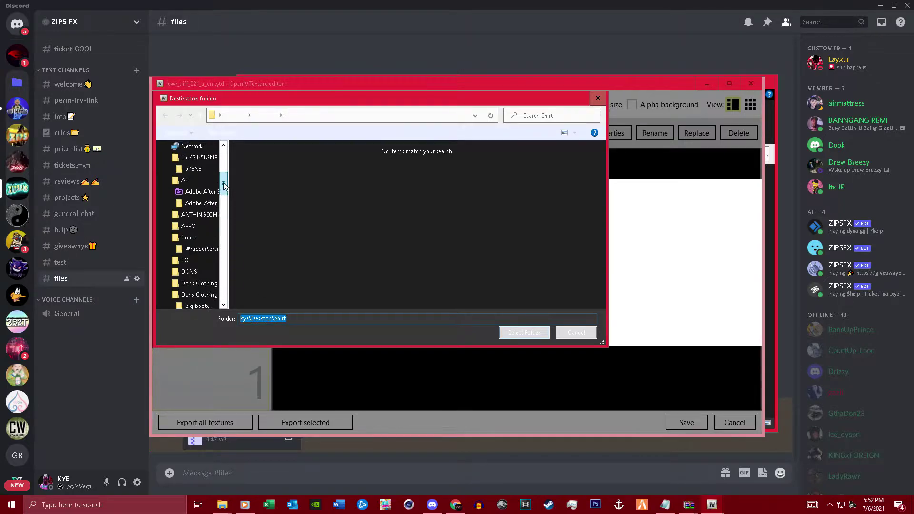
left_click(210, 192)
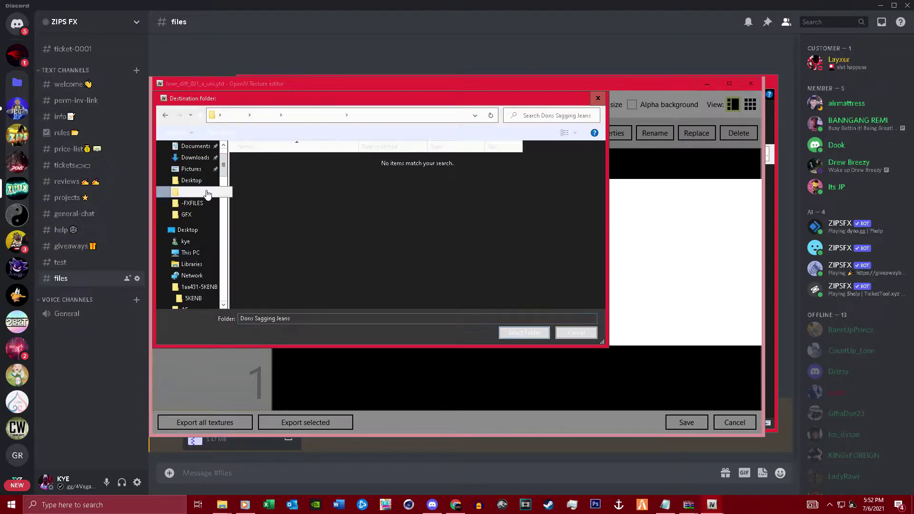
left_click(525, 333)
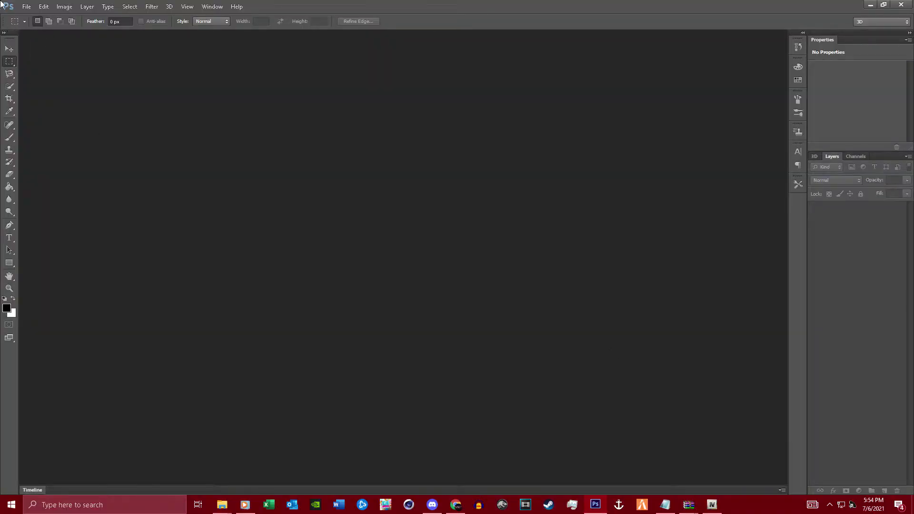
Open lowr_diff_038_a_uni.png from the Dons Sagging Jeans folder in Photoshop.
left_click(27, 6)
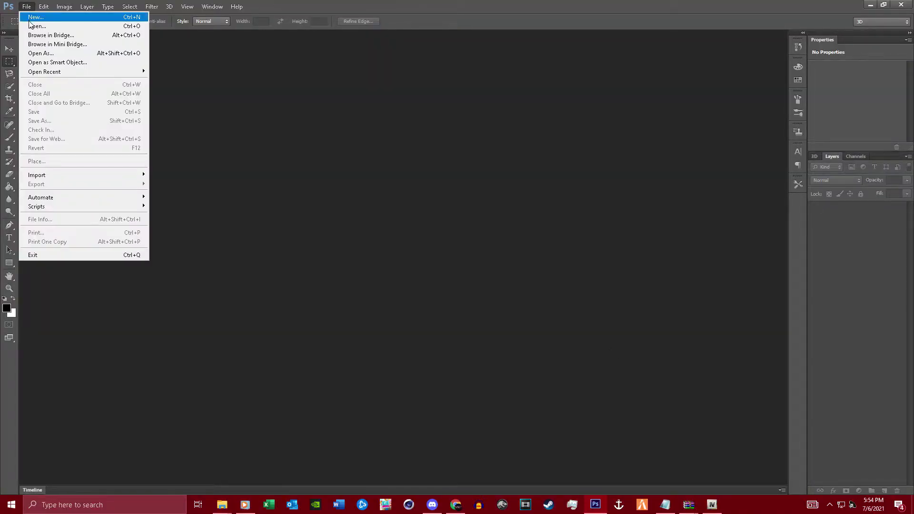
left_click(34, 26)
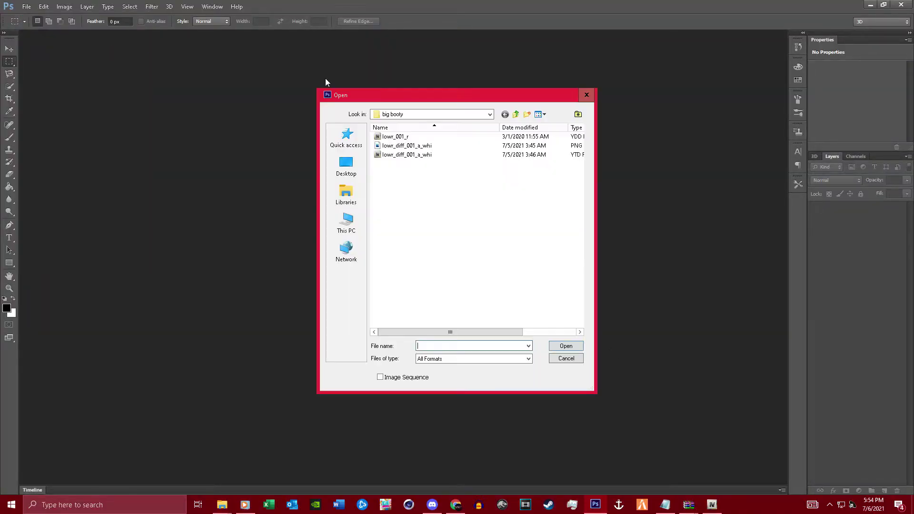
left_click(394, 148)
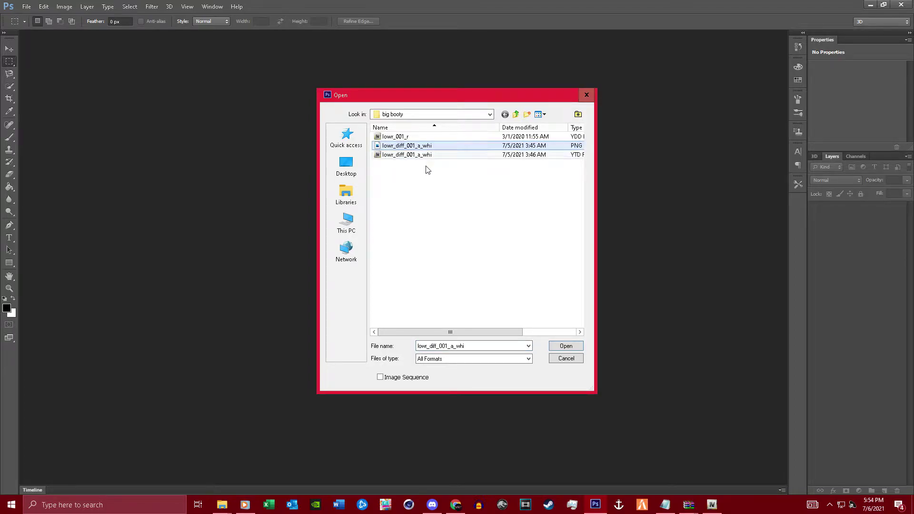
left_click(489, 114)
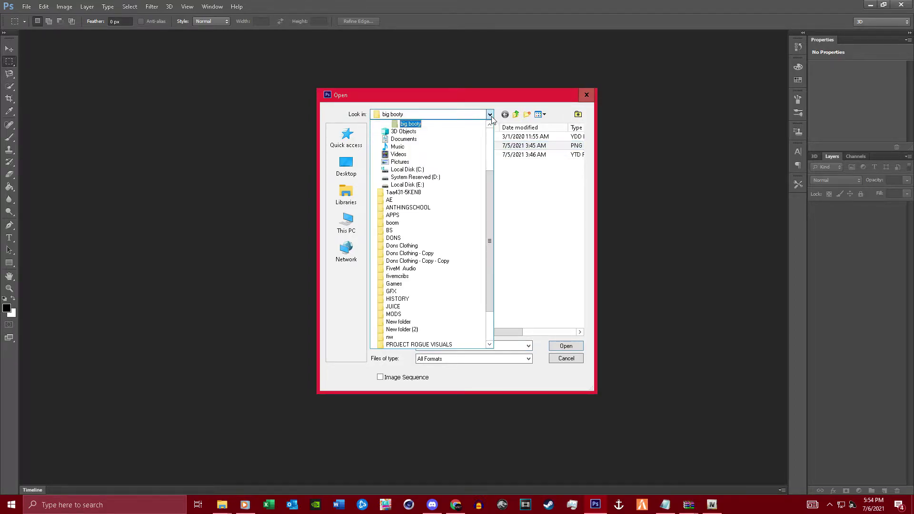
left_click(461, 138)
left_click(432, 164)
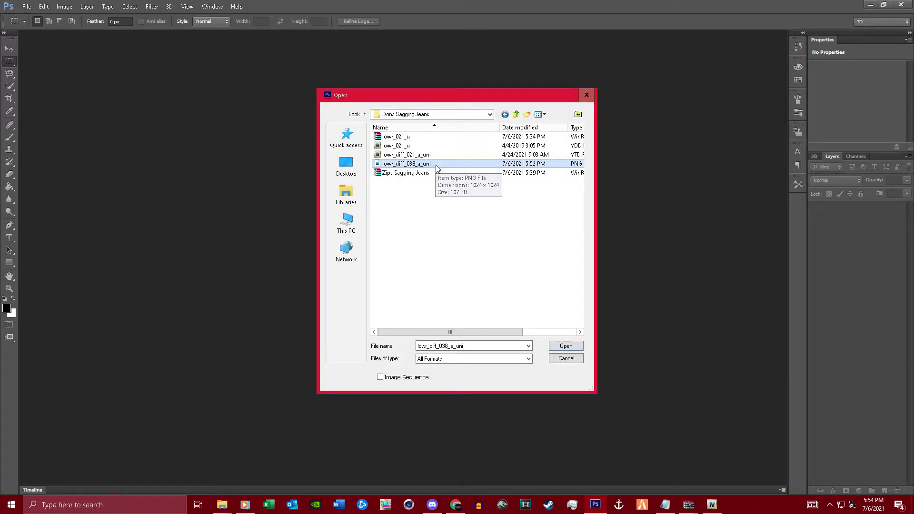
left_click(576, 347)
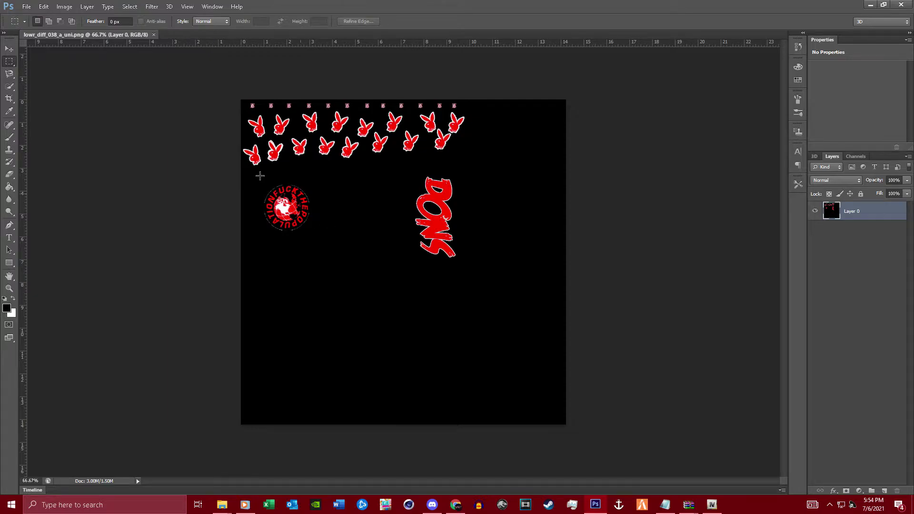
Create Untitled-1 at 4300 × 4300 px, 300 ppi, with a white background.
left_click(27, 6)
left_click(33, 21)
left_click(446, 136)
double_click(449, 135)
left_click(452, 133)
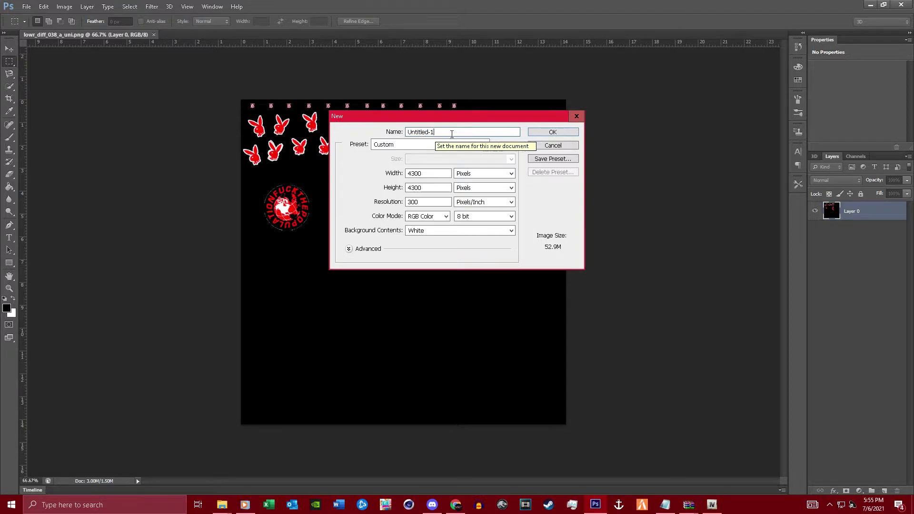
left_click(432, 176)
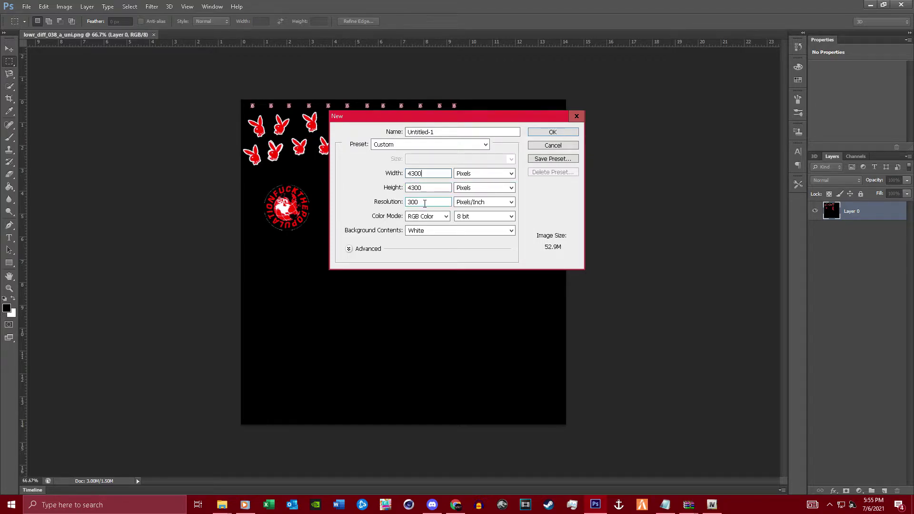
left_click(564, 137)
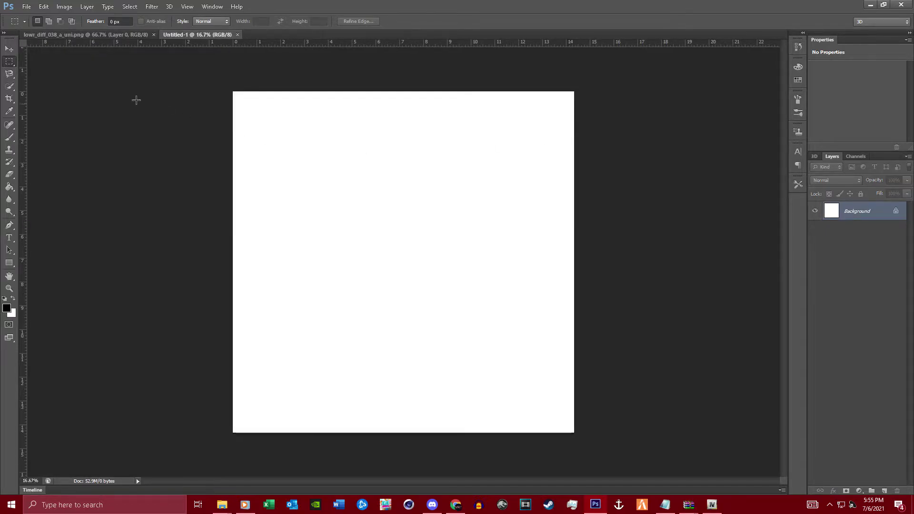
Return to the lowr_diff_038_a_uni texture and zoom in and out to inspect it.
left_click(110, 36)
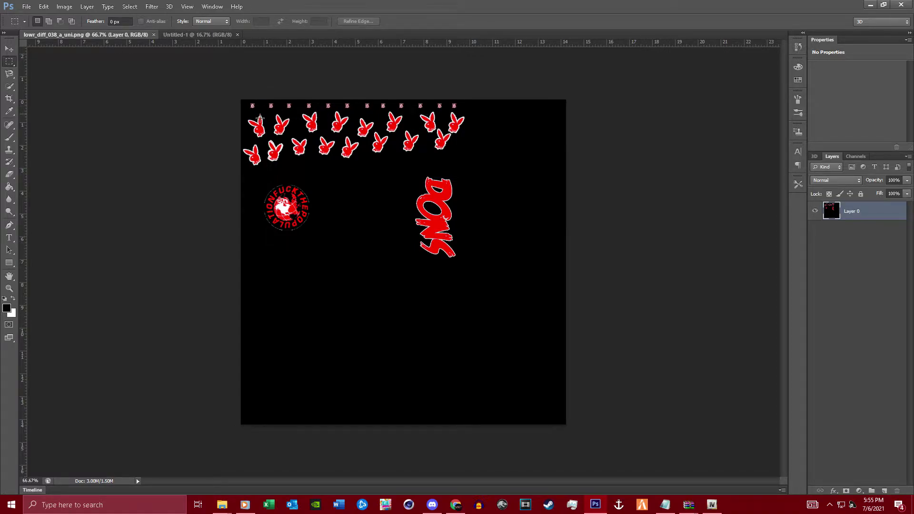
scroll(256, 110, "up", 5)
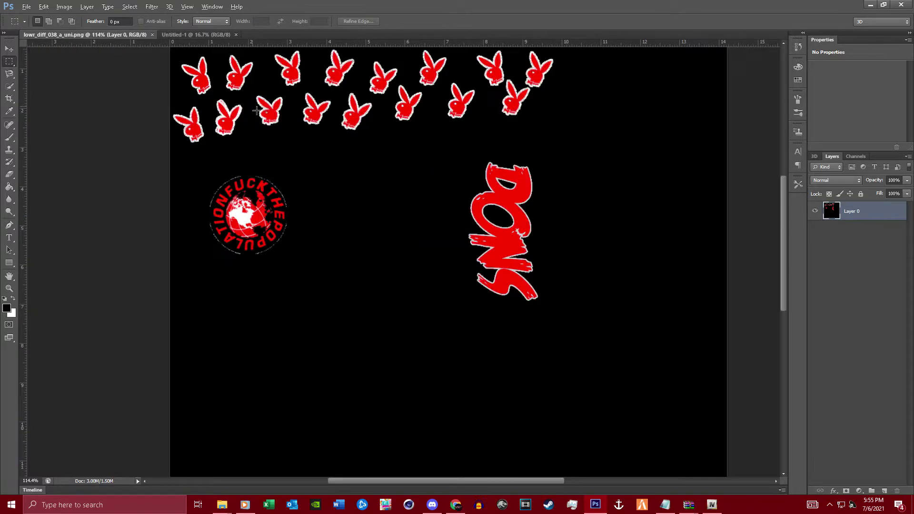
scroll(259, 109, "up", 3)
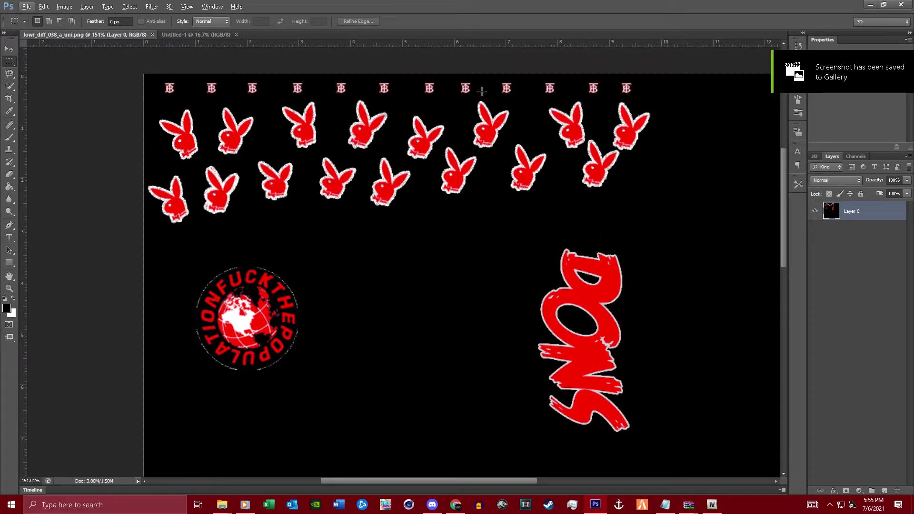
key("alt+F1")
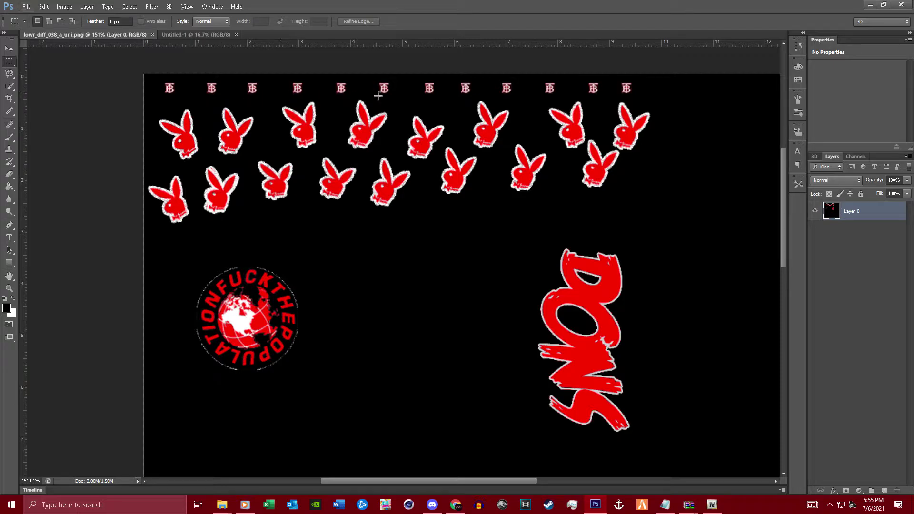
scroll(394, 112, "down", 1)
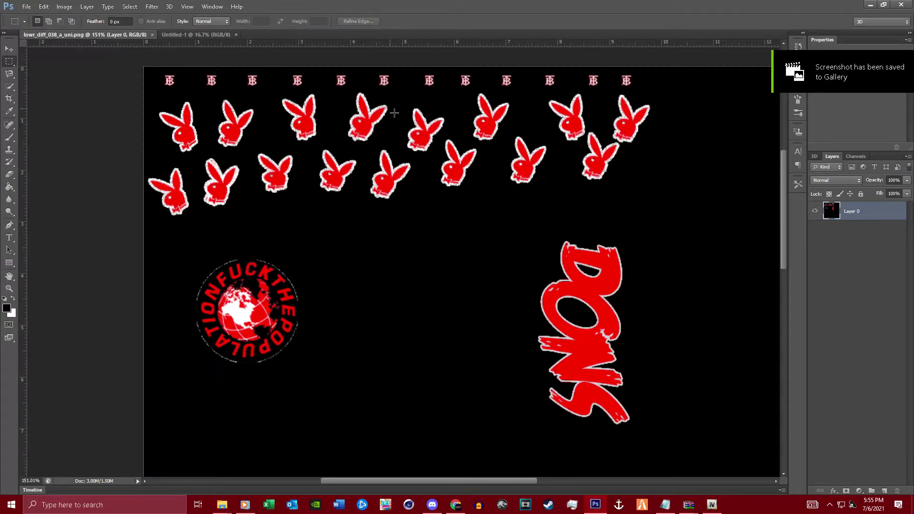
scroll(397, 118, "down", 3)
key("alt+F1")
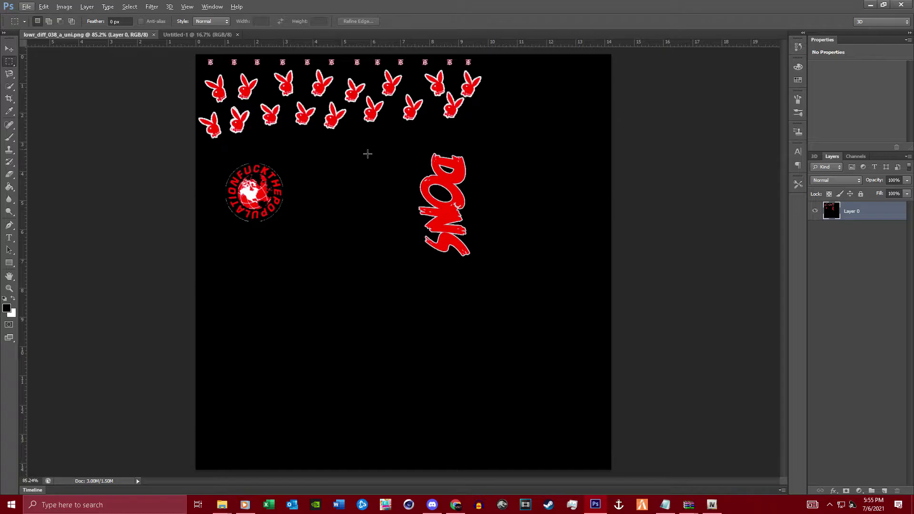
Dismiss the canvas layer menu and bring the blank Untitled-1 document forward.
right_click(300, 275)
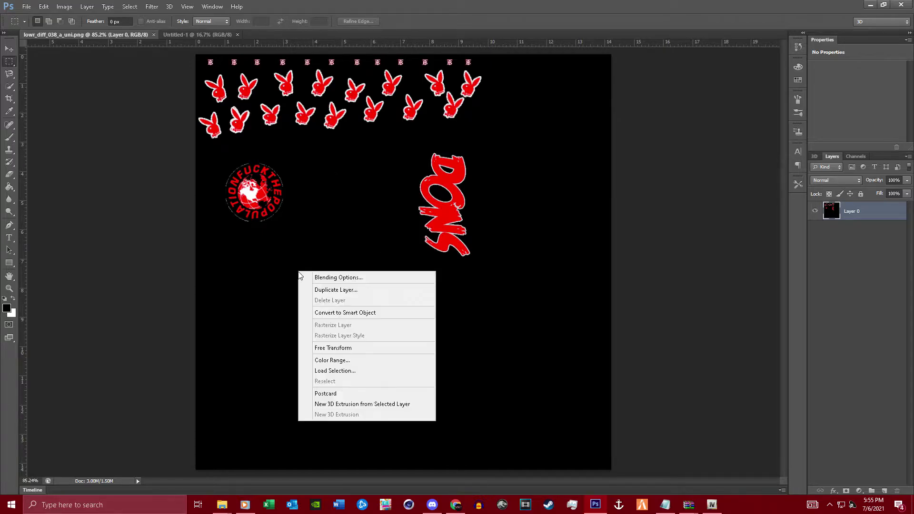
left_click(323, 220)
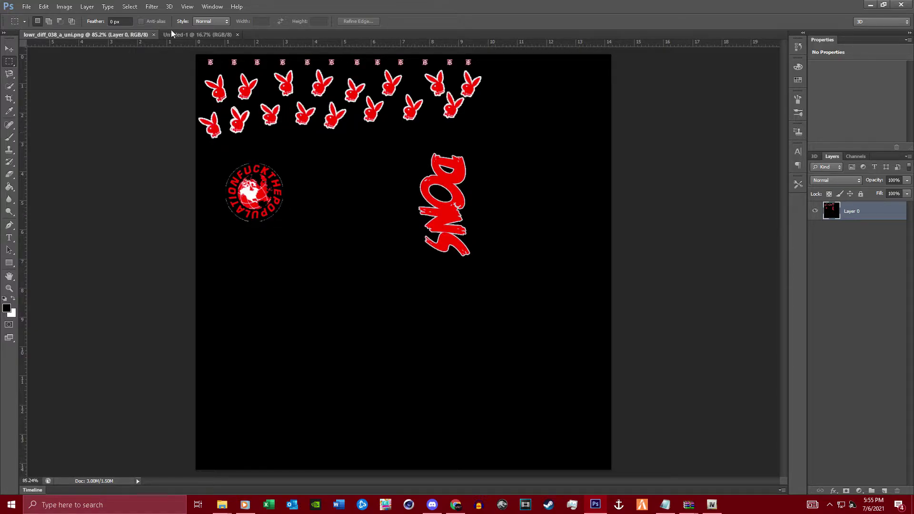
left_click(194, 35)
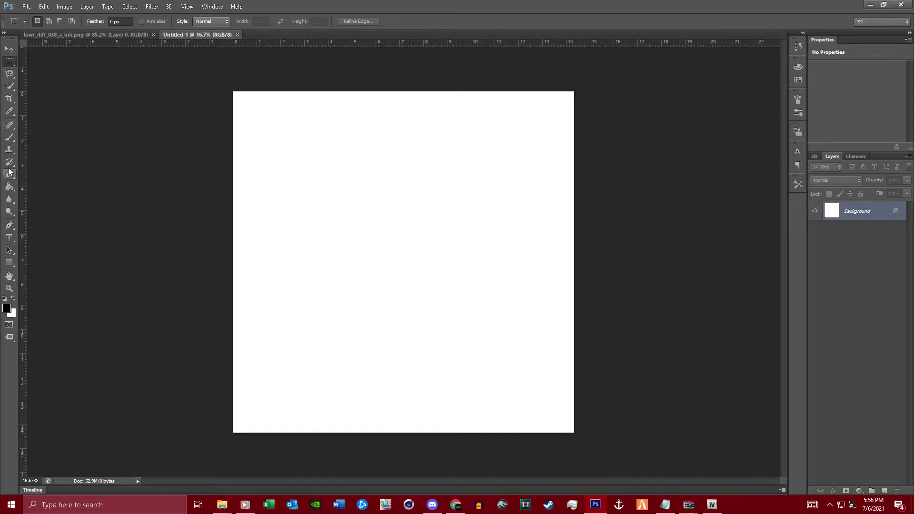
Add a committed GROBOLD 36 pt line of repeated 'test' across the canvas top edge.
left_click(9, 238)
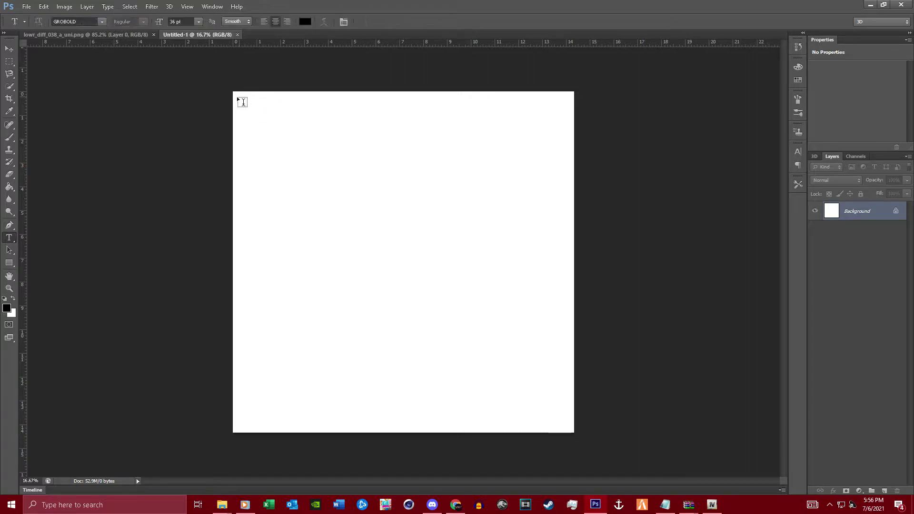
left_click(253, 109)
type("test")
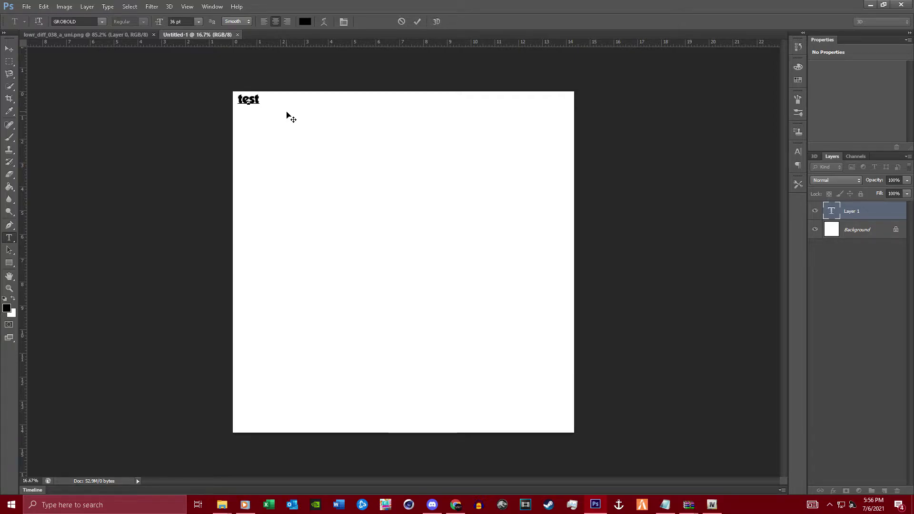
type("testtest")
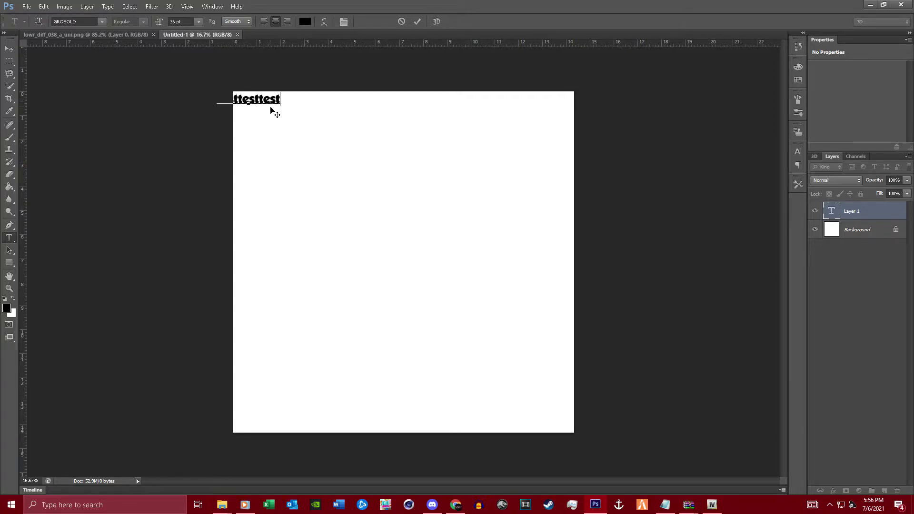
type("testtestets")
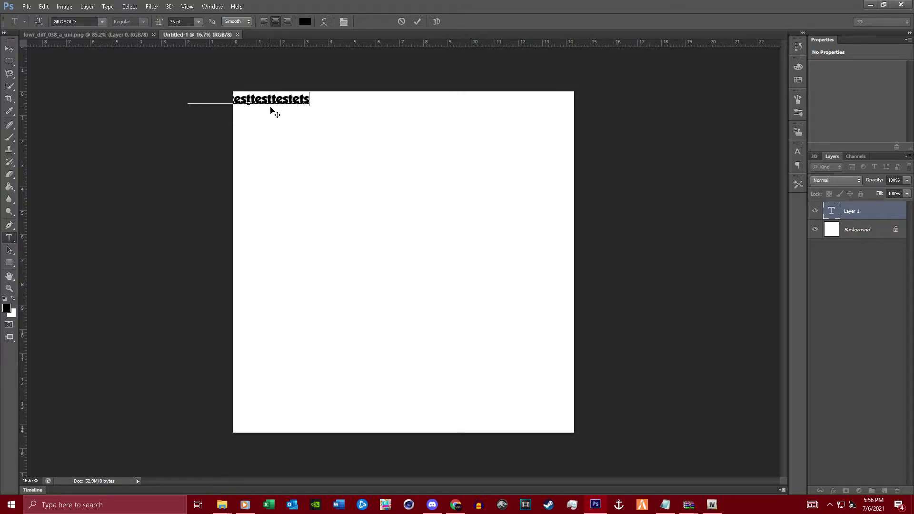
type("--")
key("BackSpace")
key("BackSpace")
key("BackSpace")
key("BackSpace")
type("st")
left_click_drag(307, 86, 355, 80)
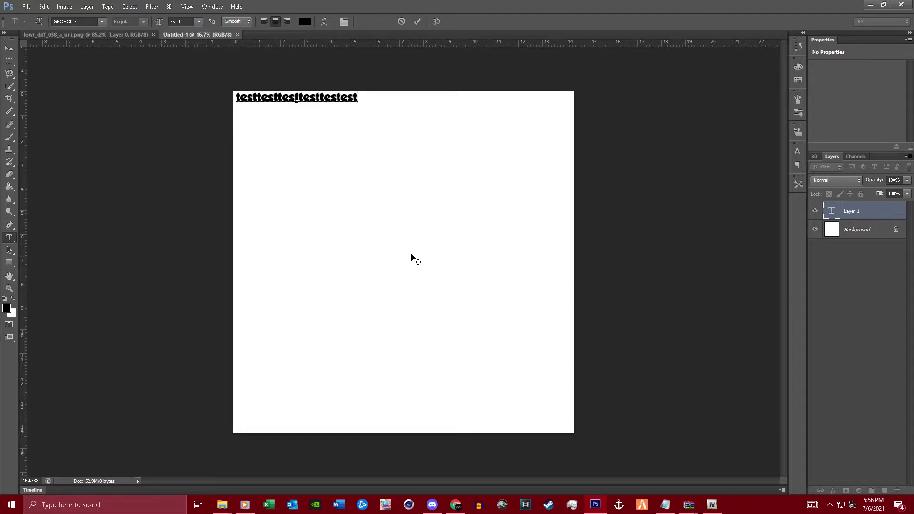
left_click(417, 22)
left_click(388, 218)
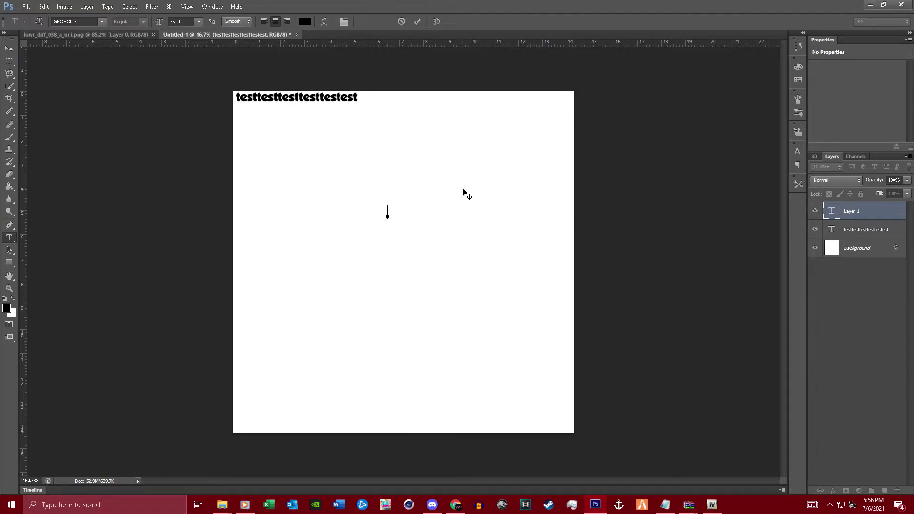
Type 'leg right' and rotate it 90° to run vertically.
type("leg right")
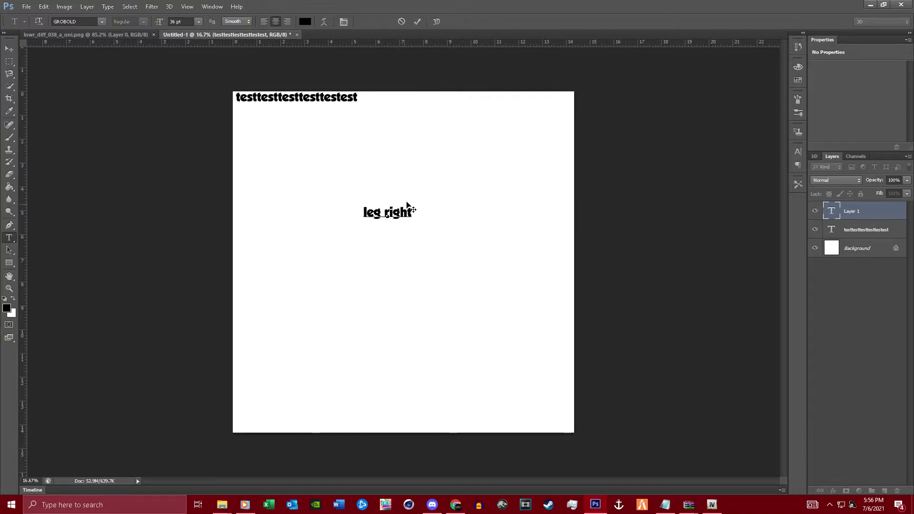
left_click(413, 21)
key("ctrl+t")
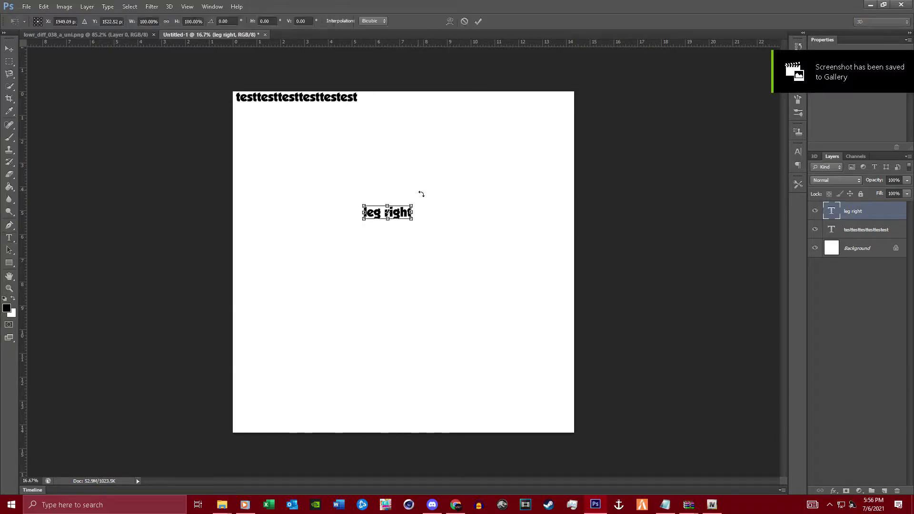
left_click_drag(416, 198, 427, 256)
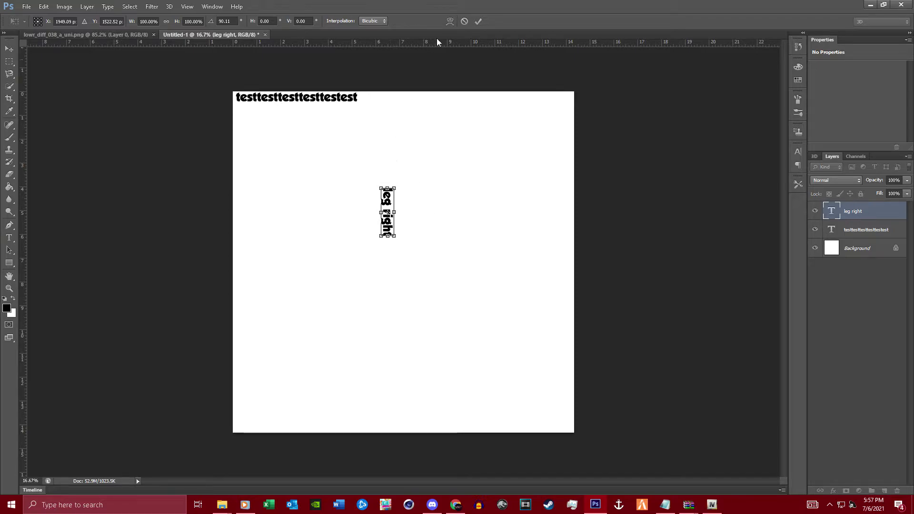
left_click(480, 22)
mouse_move(387, 168)
left_mouse_down()
mouse_move(386, 191)
mouse_move(387, 171)
left_mouse_up()
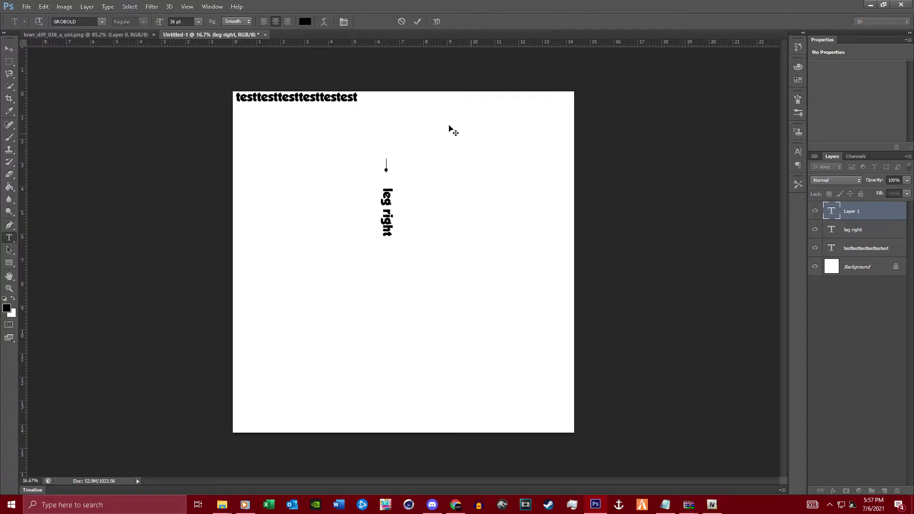
Move the 'leg right' text lower on the canvas and enlarge it to about 181%.
left_click(401, 21)
left_click(9, 48)
left_click_drag(385, 207, 369, 239)
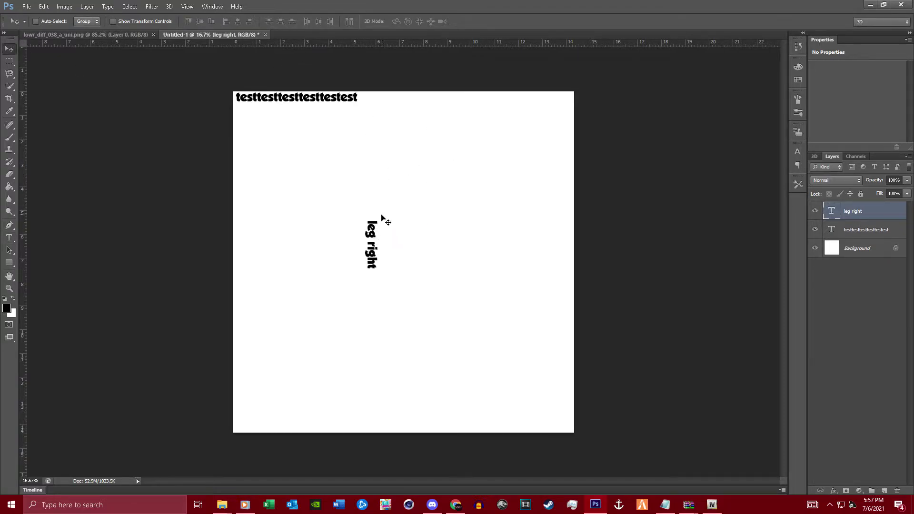
key("ctrl+t")
left_click_drag(379, 221, 395, 205)
left_click(478, 21)
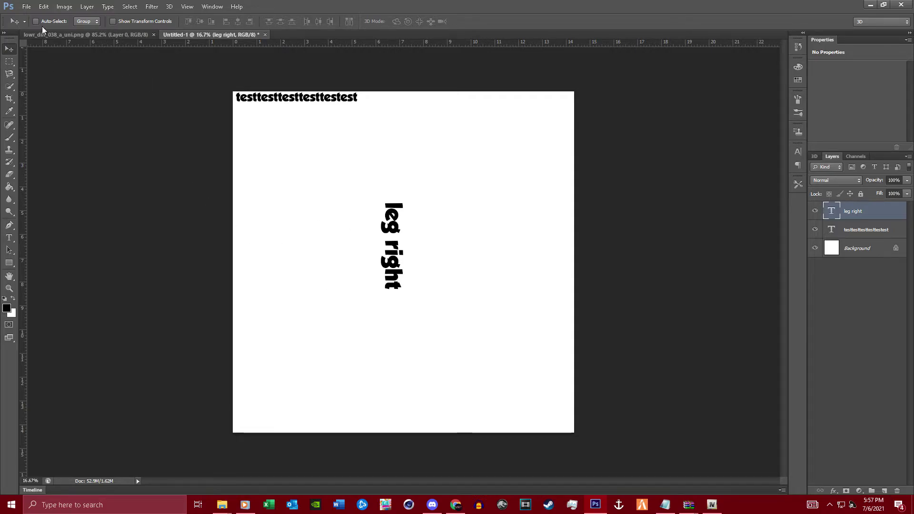
Try saving the texture as PNG over the existing lowr_diff_038_a_uni file.
left_click(26, 6)
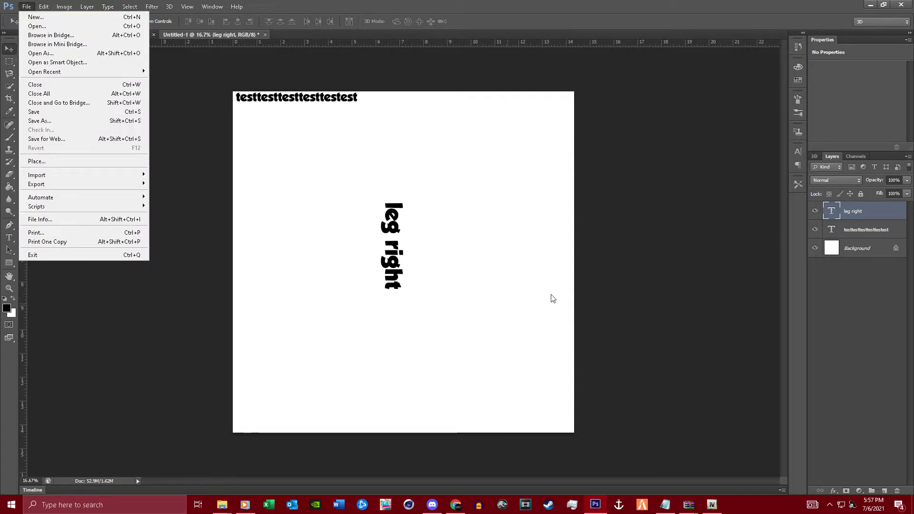
left_click(549, 278)
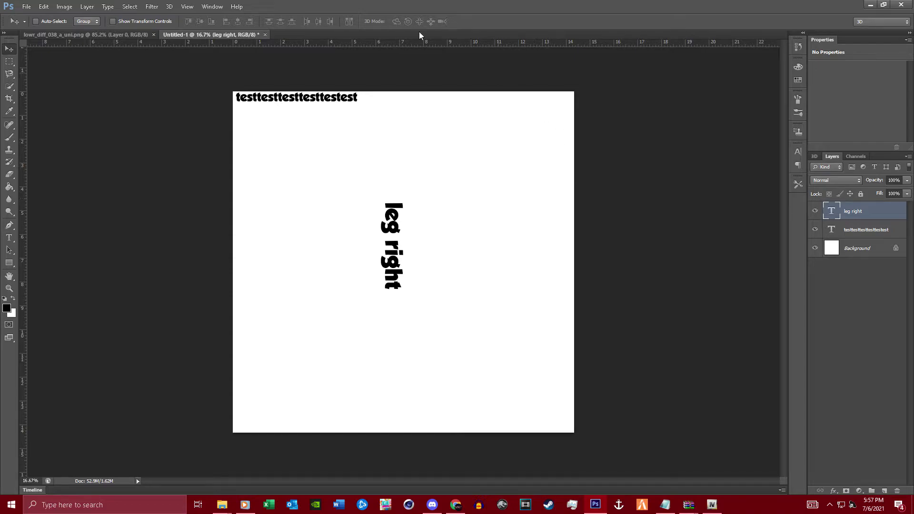
left_click(28, 5)
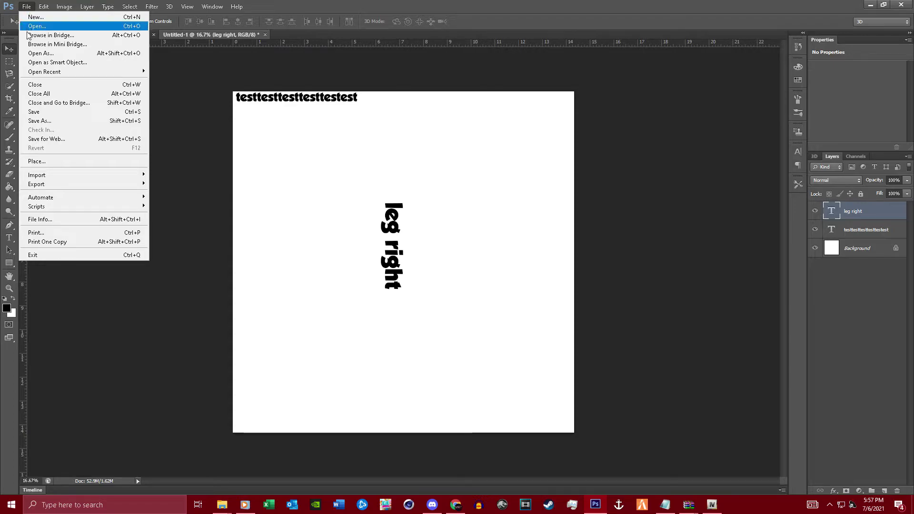
left_click(38, 121)
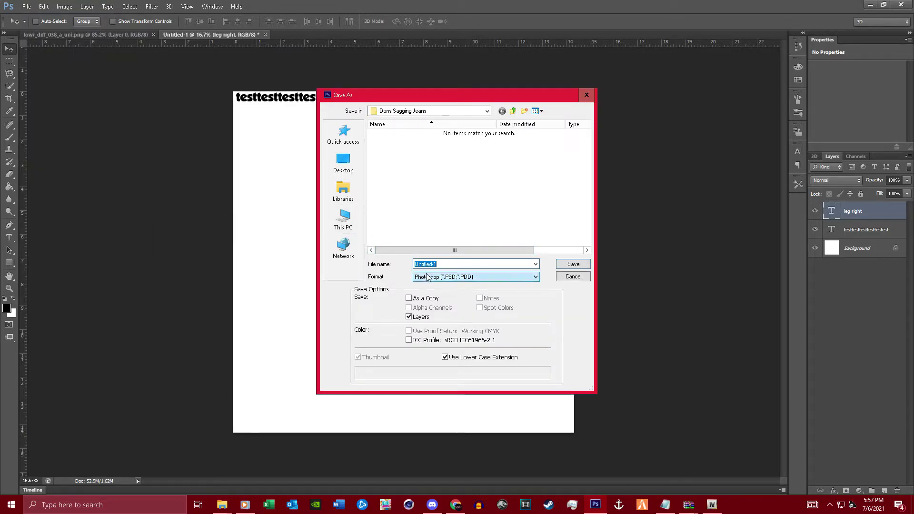
left_click(476, 276)
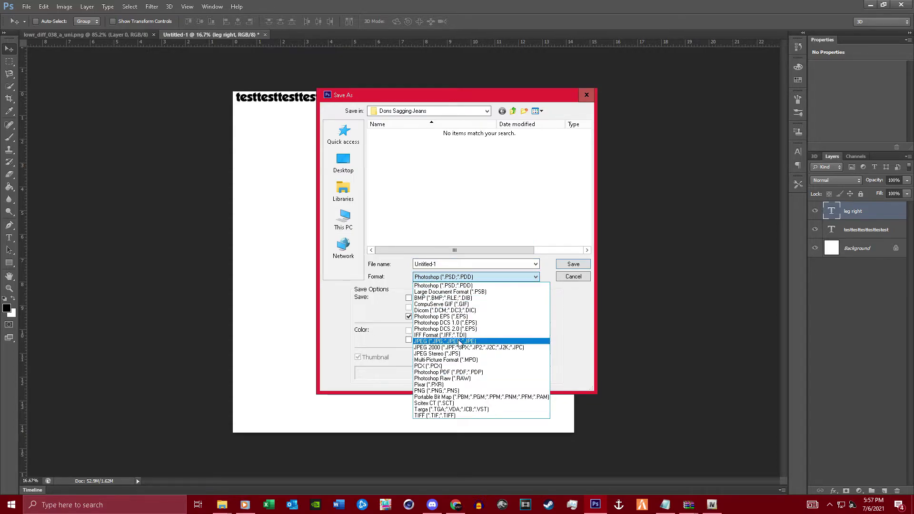
left_click(459, 391)
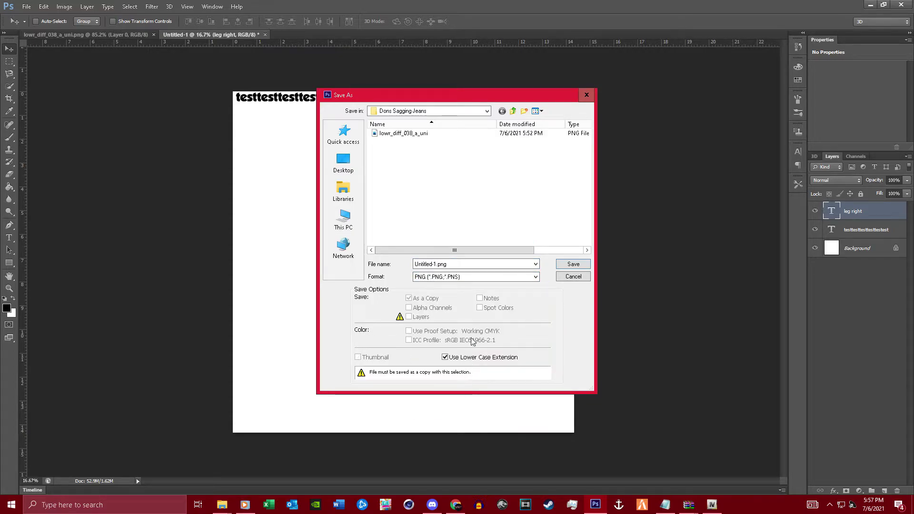
left_click(425, 134)
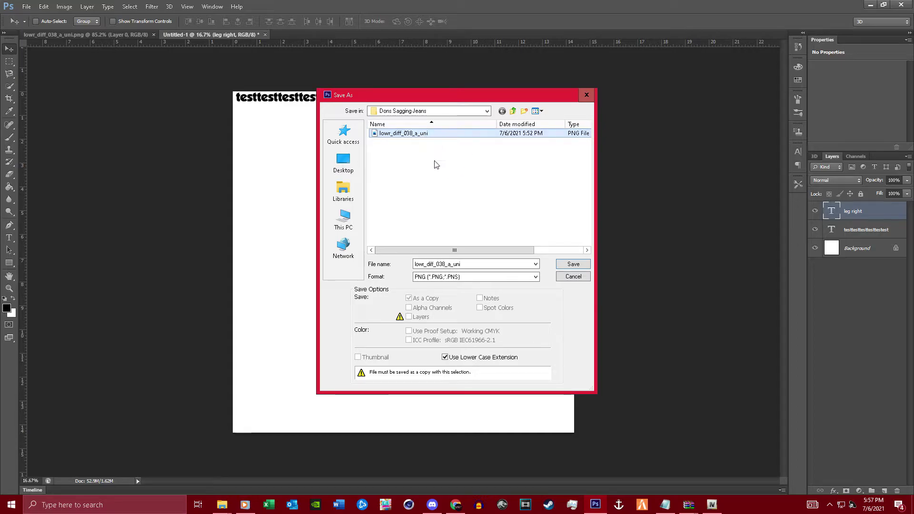
left_click(461, 277)
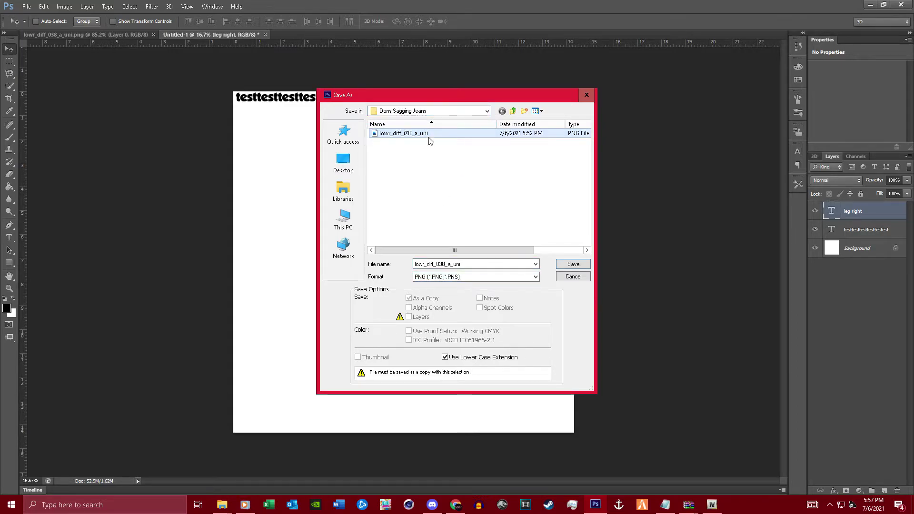
left_click(579, 266)
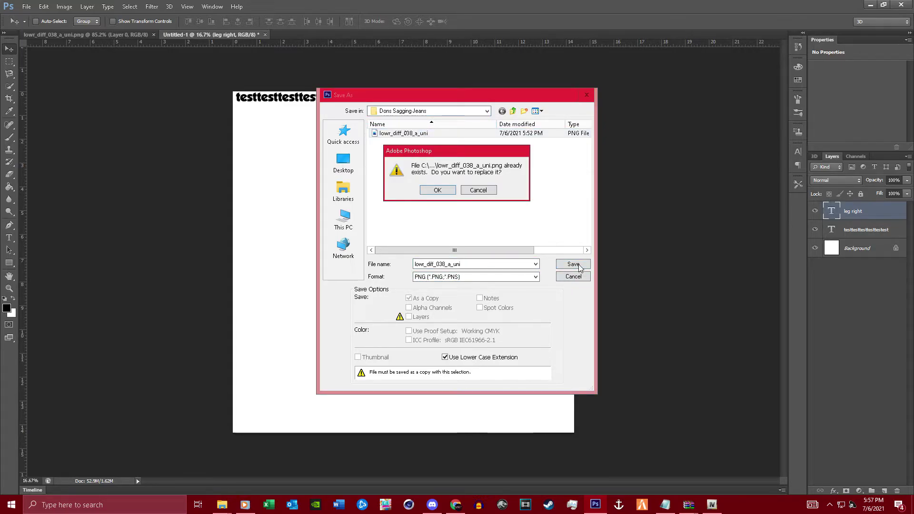
Confirm the replacement, dismiss the could-not-save error, and switch to lowr_diff_038_a_uni.png.
left_click(447, 190)
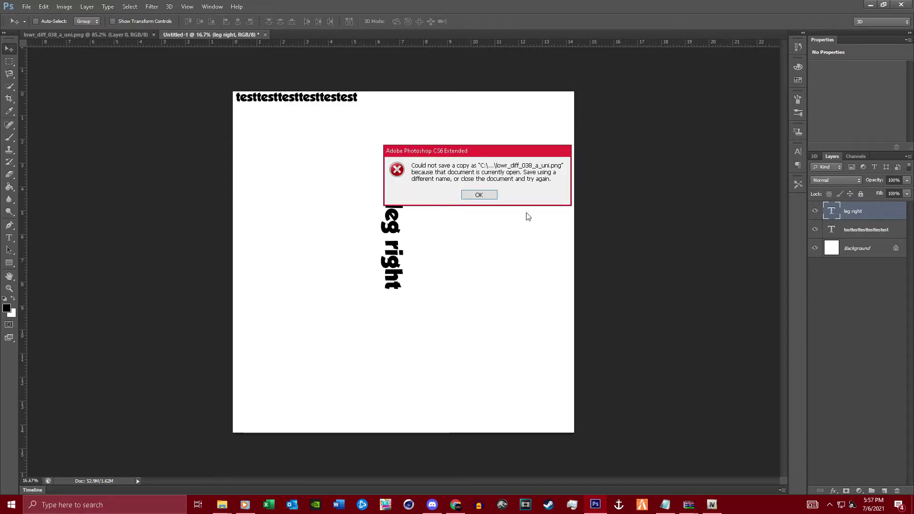
left_click(480, 195)
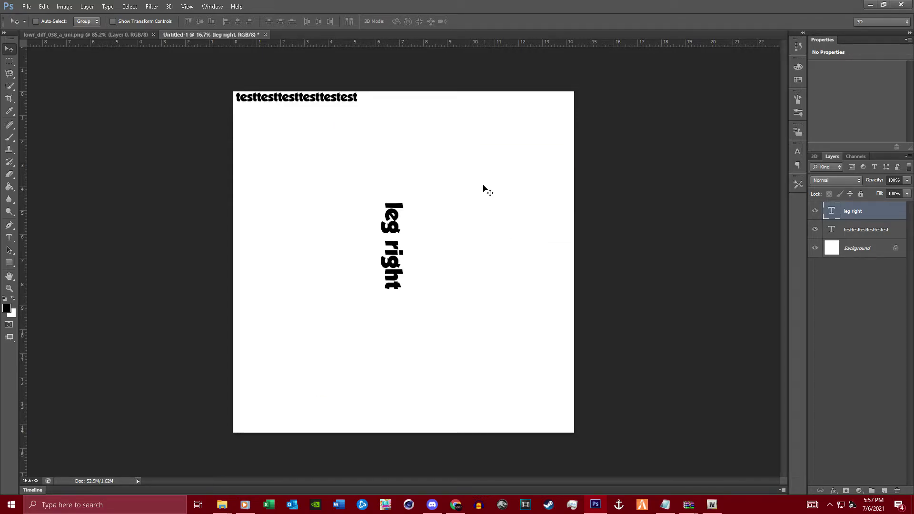
left_click(141, 34)
Close lowr_diff_038_a_uni.png and start a Save As of Untitled-1 in PNG format.
left_click(154, 34)
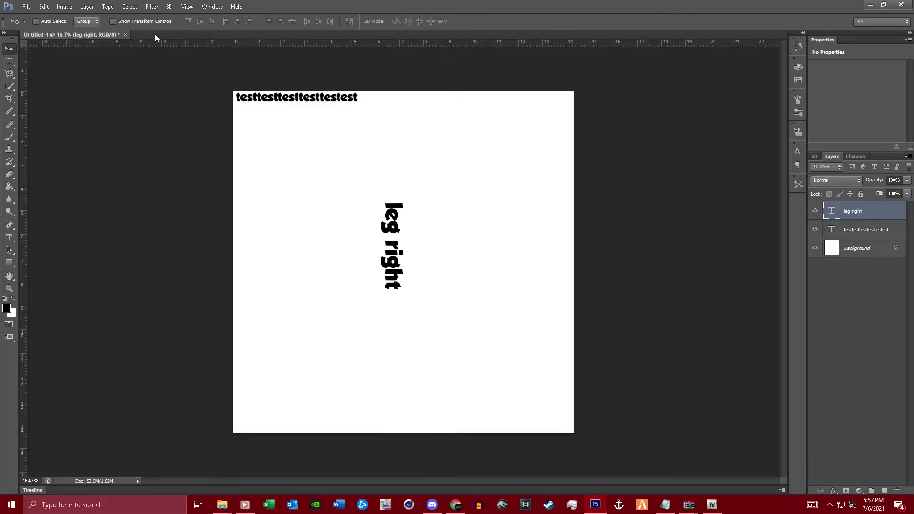
left_click(25, 6)
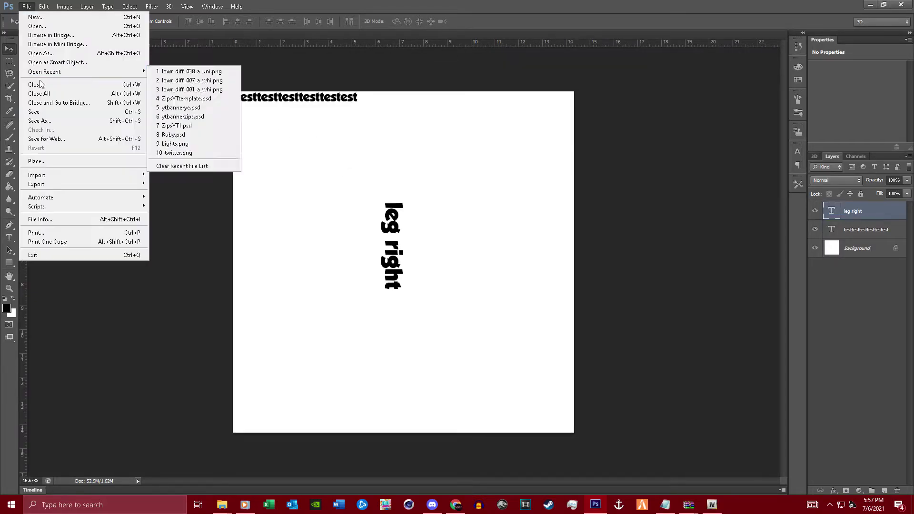
left_click(50, 117)
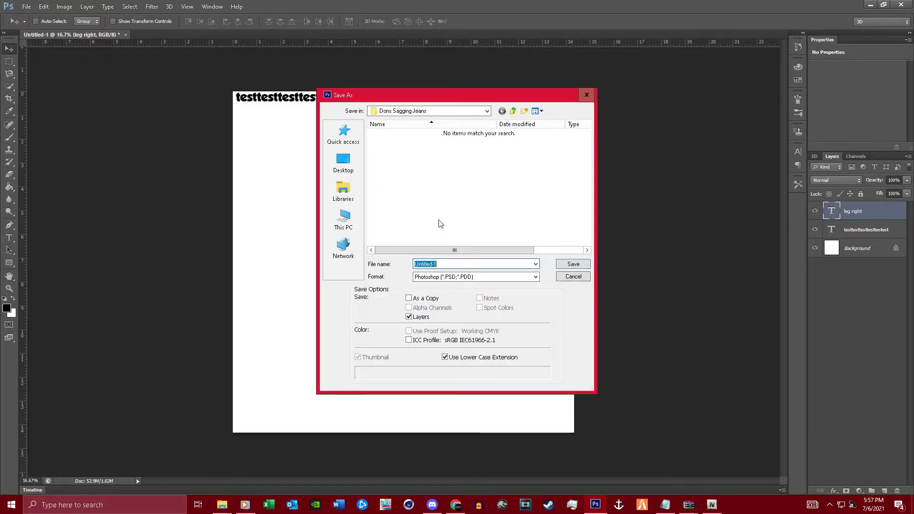
left_click(477, 276)
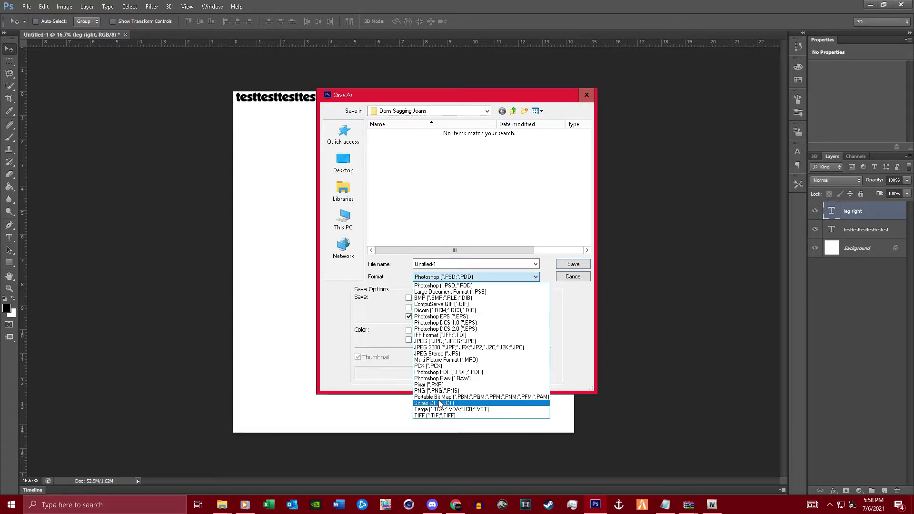
left_click(445, 396)
left_click(475, 276)
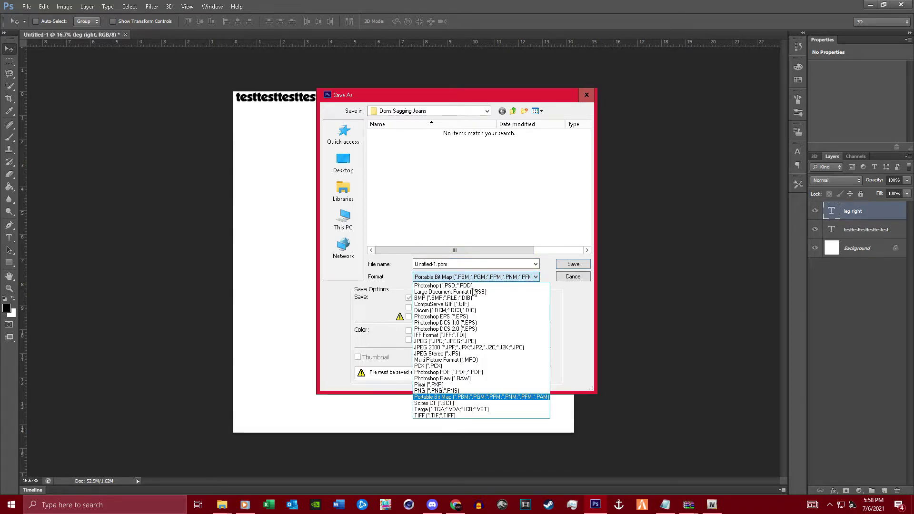
left_click(445, 391)
Save it as lowr_diff_038_a_uni.png, replacing the existing file and accepting PNG options.
left_click(404, 133)
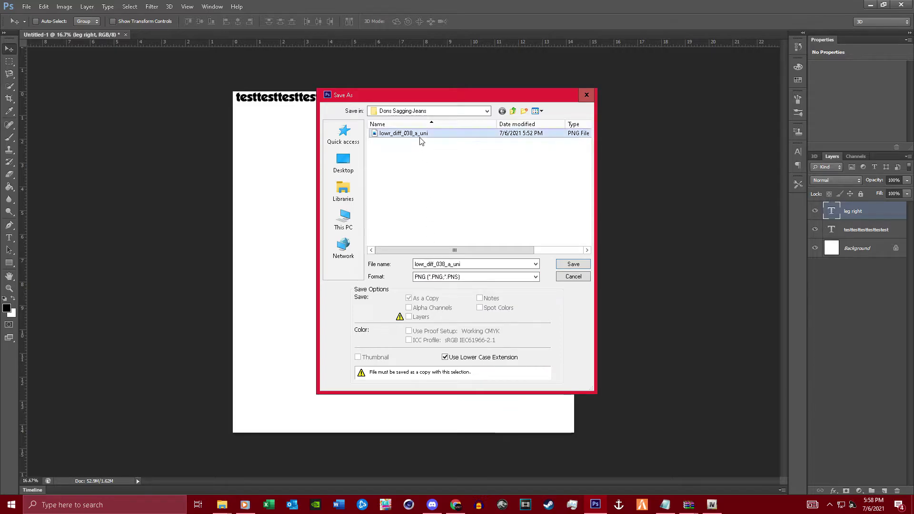
left_click(572, 264)
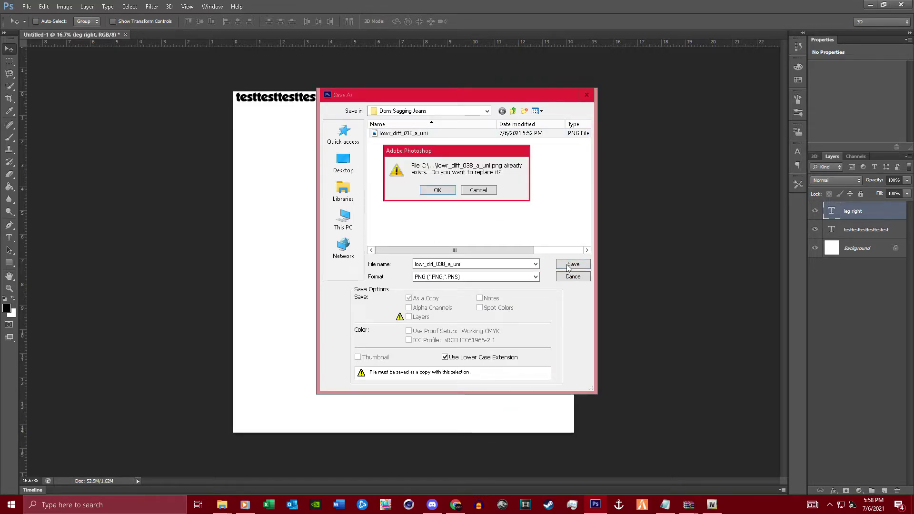
left_click(453, 192)
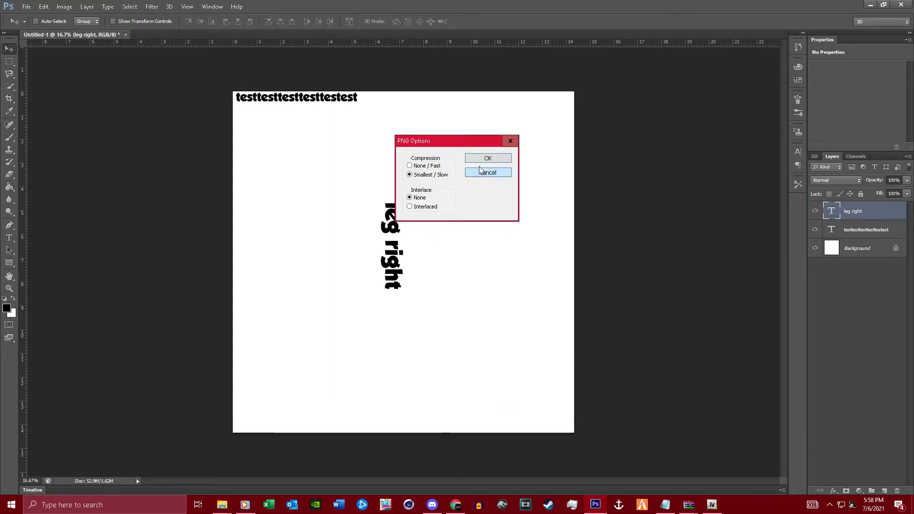
left_click(480, 161)
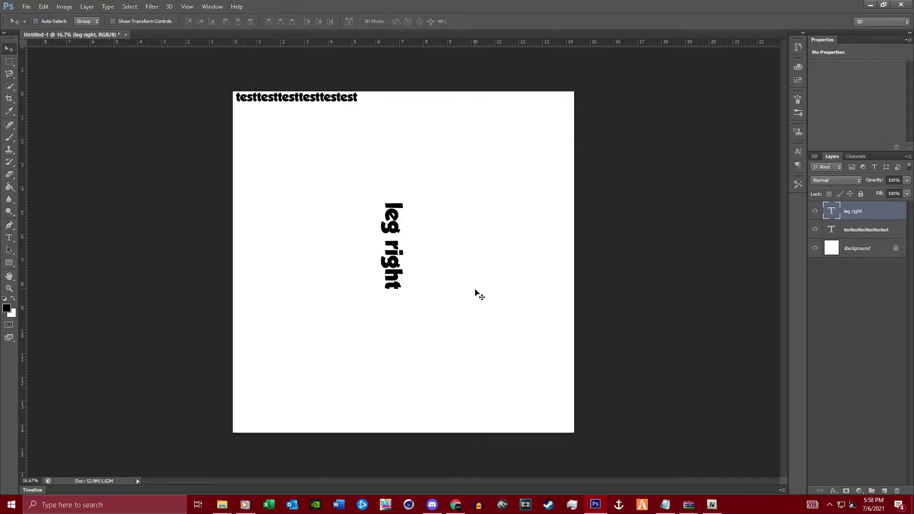
Open the lowr_diff_021_a_uni texture dictionary in OpenIV's Textures editor.
left_click(712, 506)
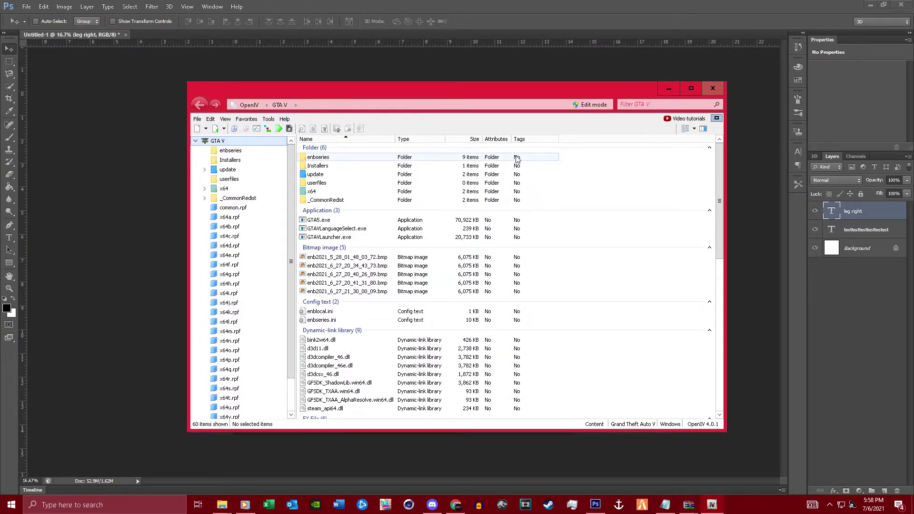
left_click_drag(469, 92, 488, 92)
left_click(289, 120)
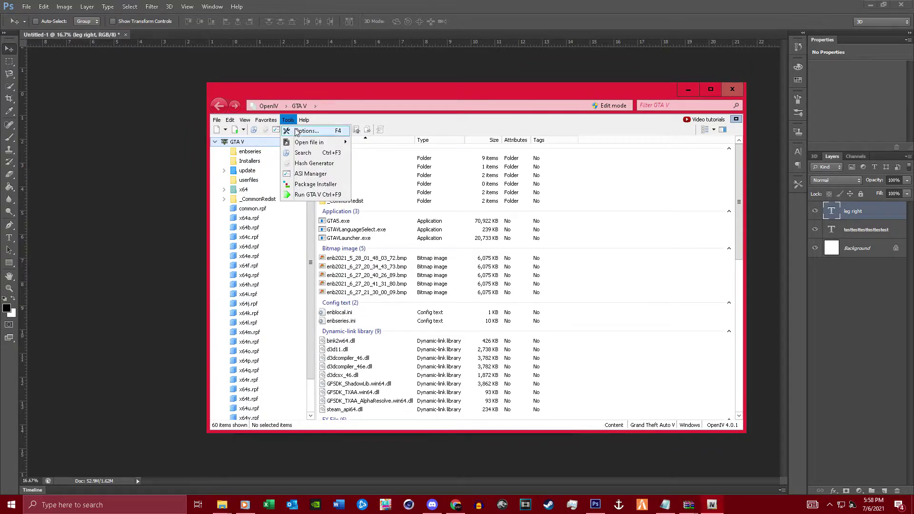
mouse_move(309, 142)
left_click(372, 144)
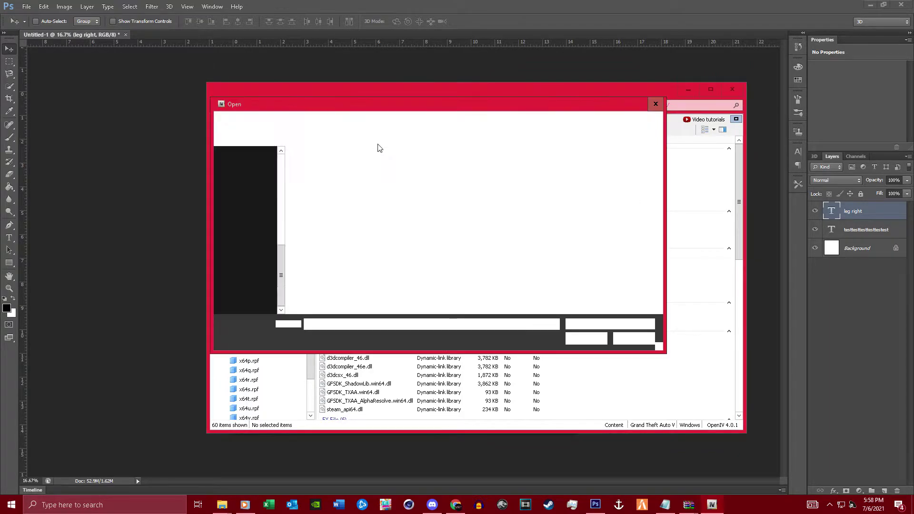
left_click(347, 166)
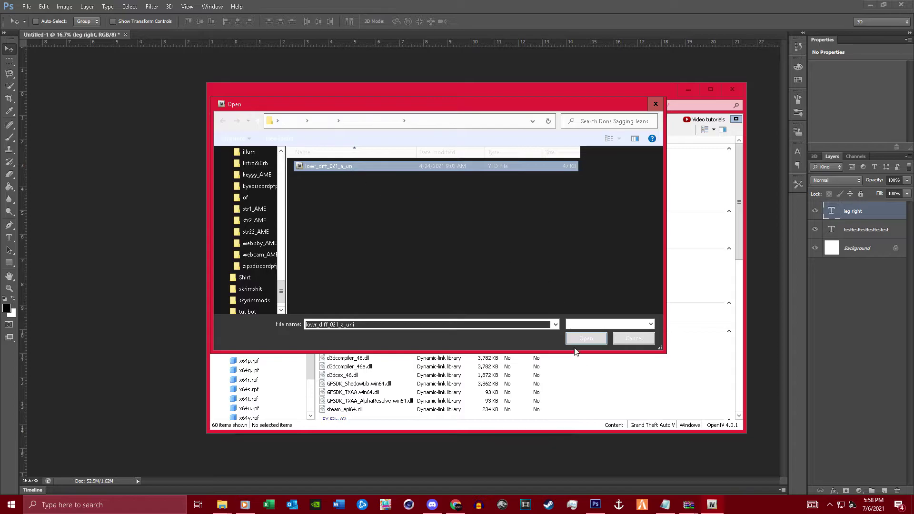
left_click(585, 339)
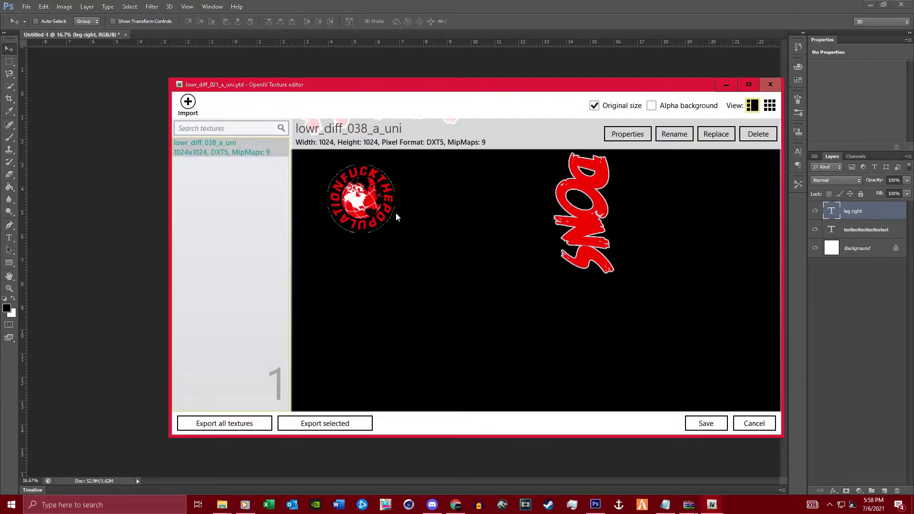
Replace the lowr_diff_038_a_uni texture with the new PNG and save the dictionary.
left_click(721, 138)
left_click(281, 167)
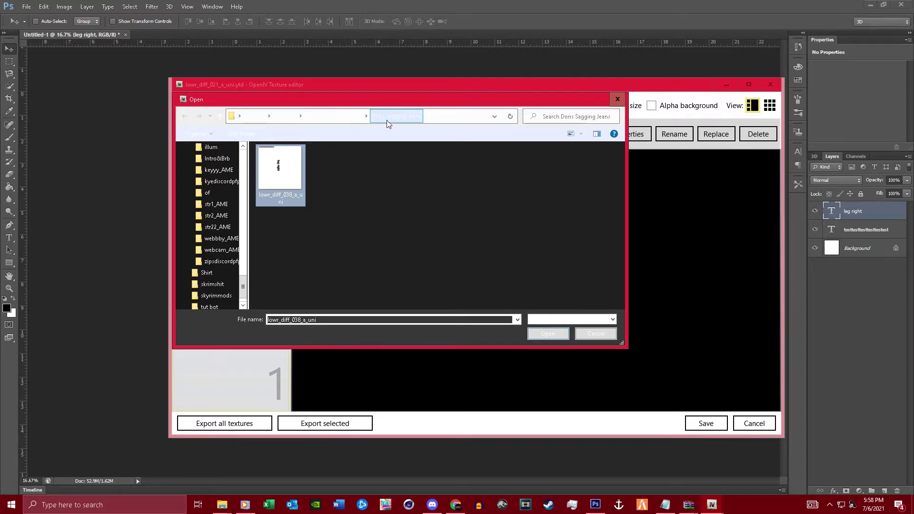
left_click(540, 337)
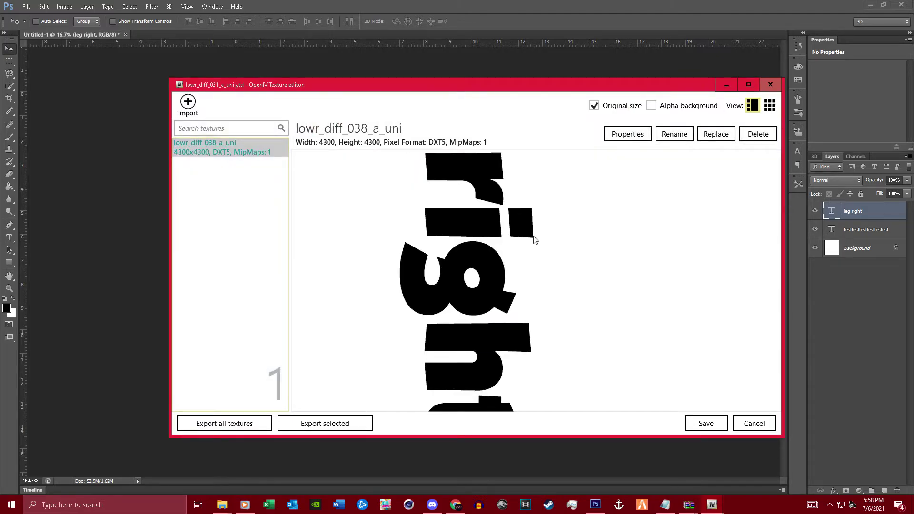
left_click(703, 425)
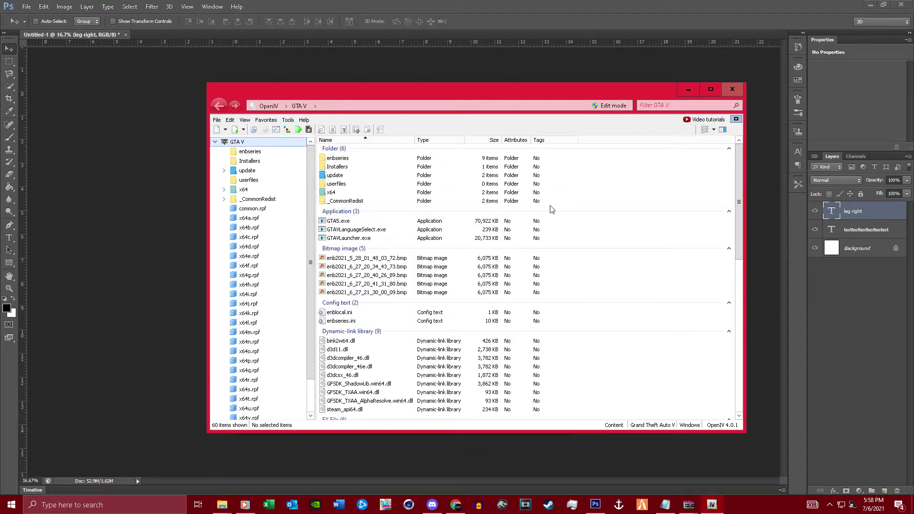
Load the lowr_021_u jeans with lowr_diff_021_a_uni.ytd applied and view them from behind.
mouse_move(222, 505)
left_click(195, 456)
left_click(415, 194)
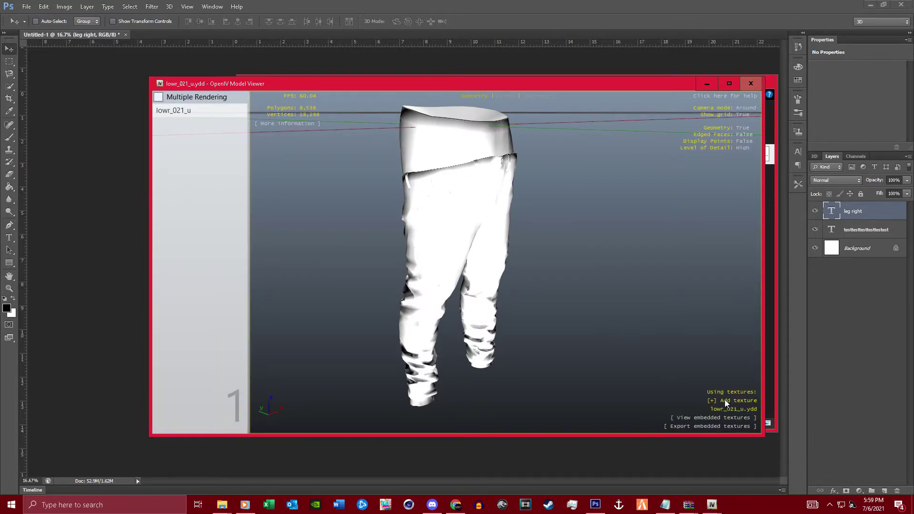
left_click(725, 400)
left_click(756, 418)
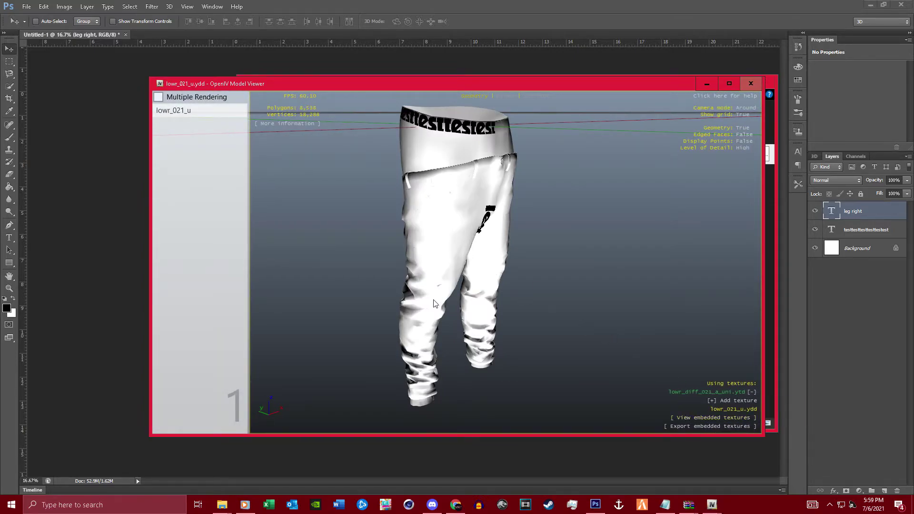
left_click_drag(371, 296, 586, 383)
In Photoshop, nudge the 'leg right' text slightly right, then return to the jeans preview.
left_click(595, 505)
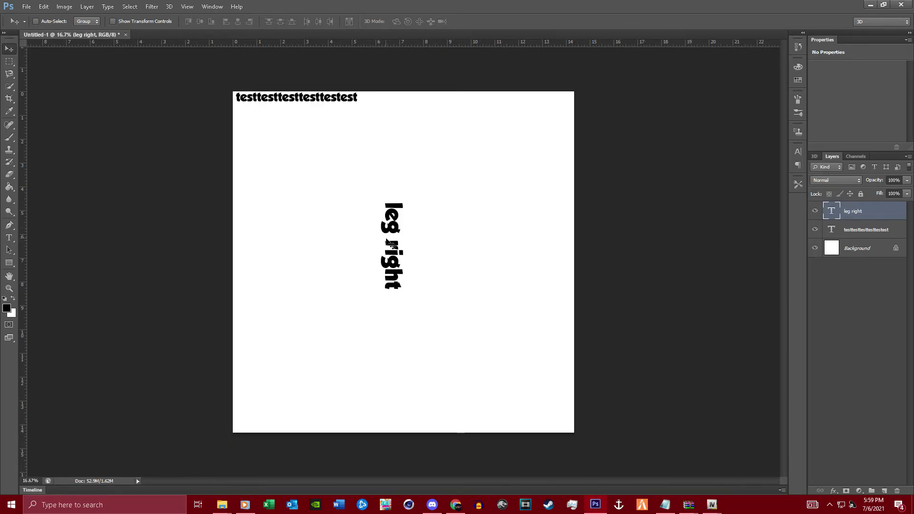
left_click_drag(388, 241, 417, 253)
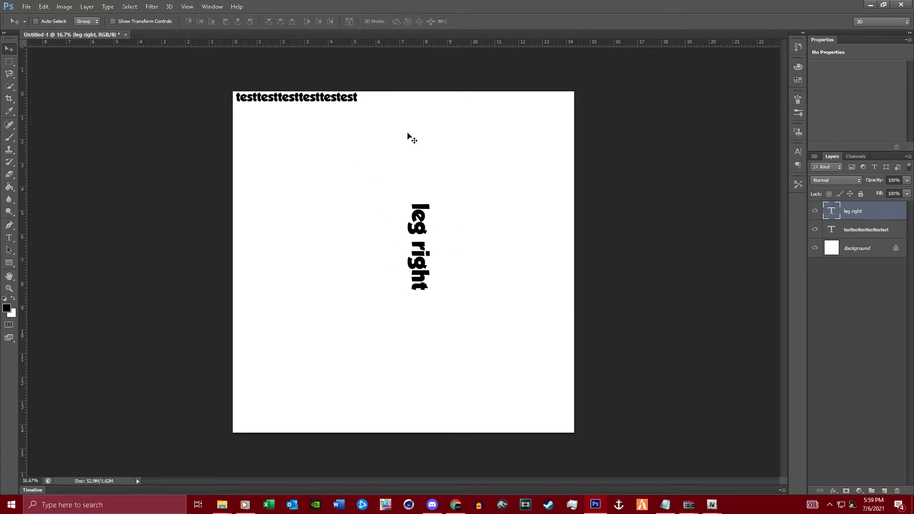
mouse_move(712, 504)
left_click(730, 467)
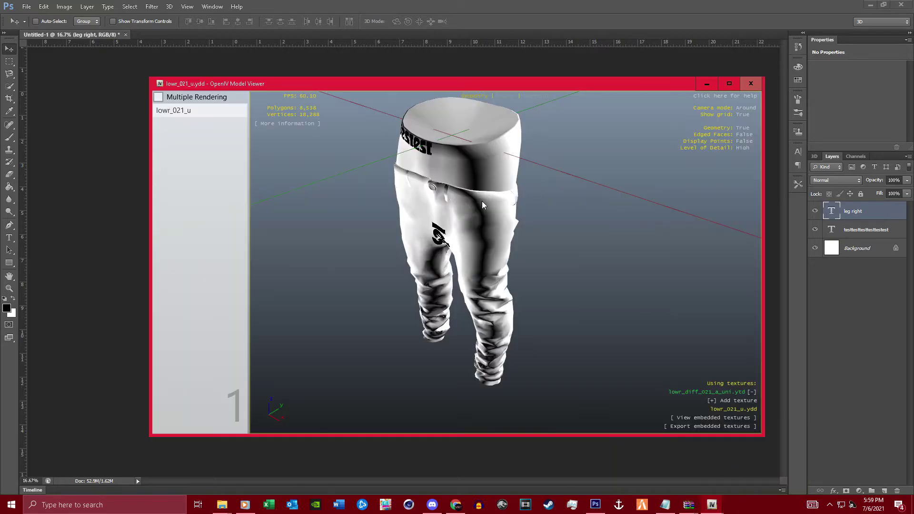